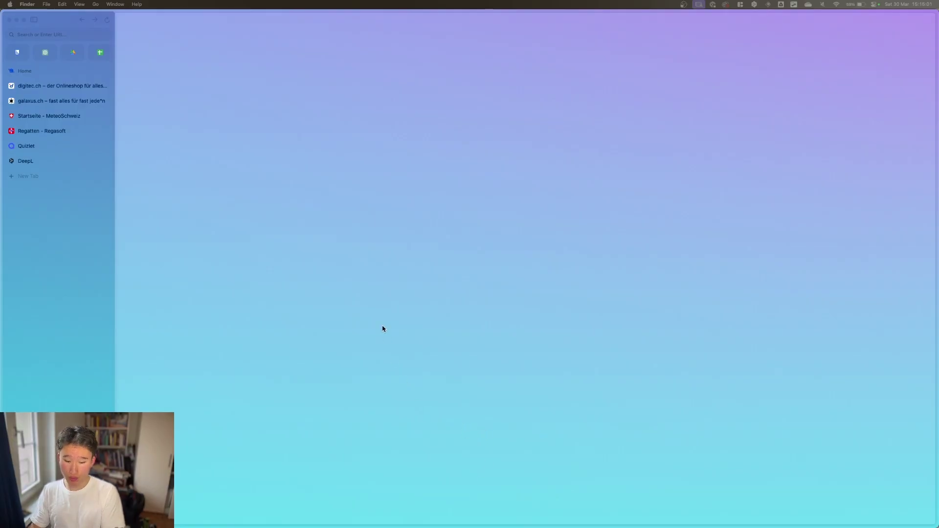
Bring Arc forward and widen its sidebar so Home tab titles like digitec.ch show in full.
{"action": "left_click", "coordinate": [390, 153]}
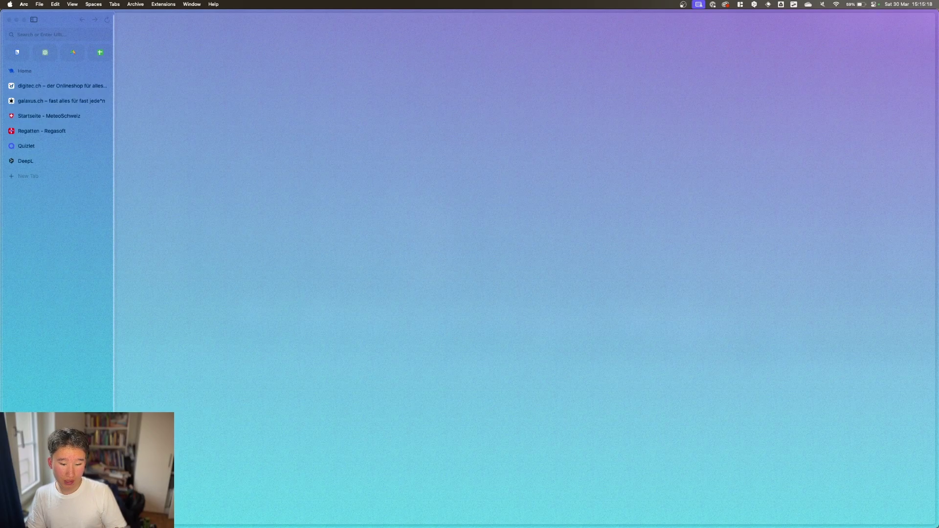
{"action": "left_click_drag", "start_coordinate": [113, 293], "coordinate": [132, 294]}
{"action": "key", "text": "ctrl+2"}
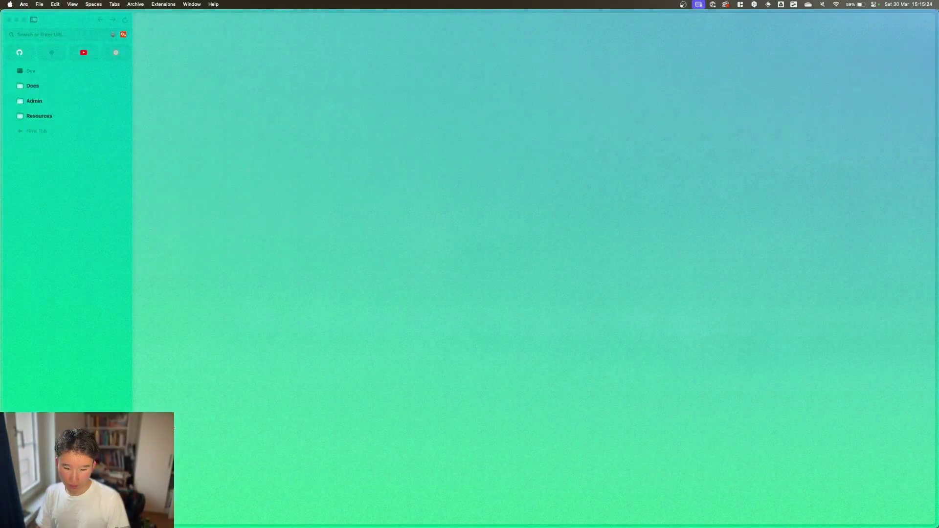
{"action": "key", "text": "ctrl+1"}
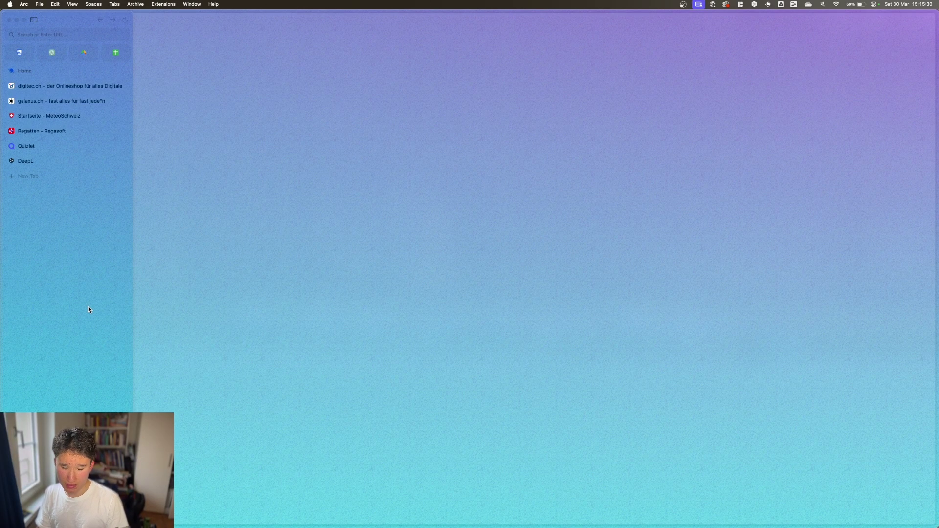
{"action": "left_click_drag", "start_coordinate": [133, 240], "coordinate": [130, 216]}
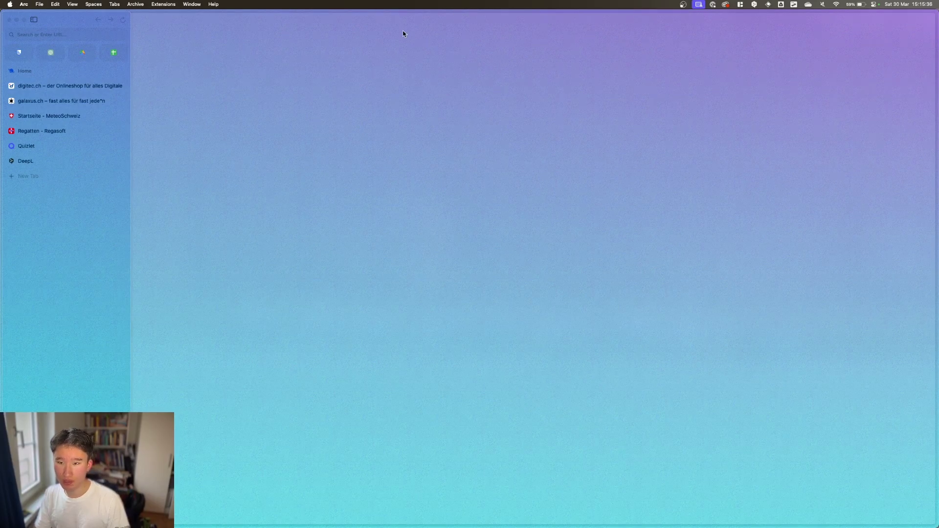
Open VS Code with the form project from the Dock, then return to Arc.
{"action": "mouse_move", "coordinate": [2, 371]}
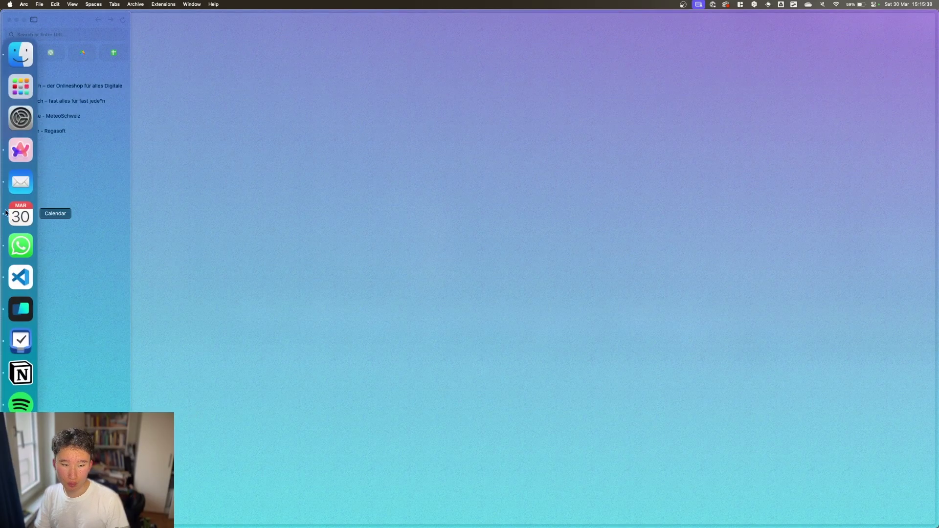
{"action": "left_click", "coordinate": [7, 277]}
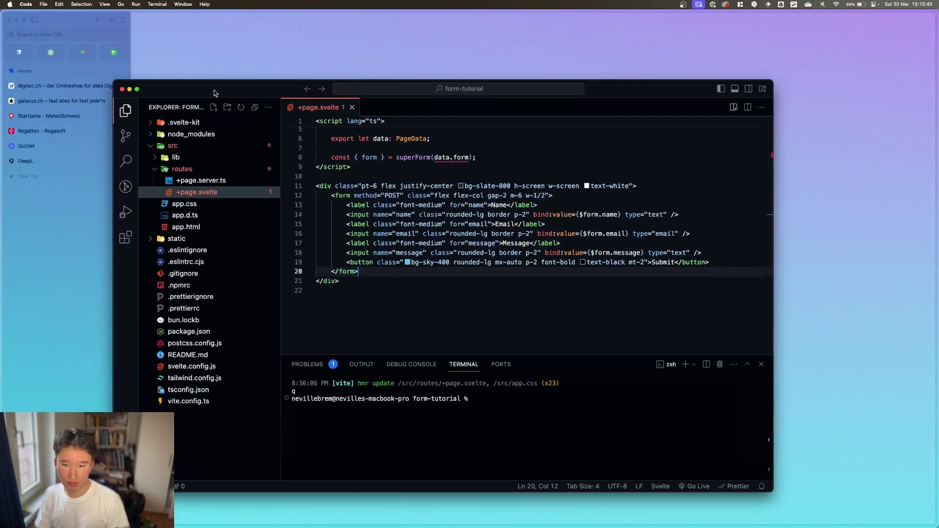
{"action": "left_click", "coordinate": [64, 248]}
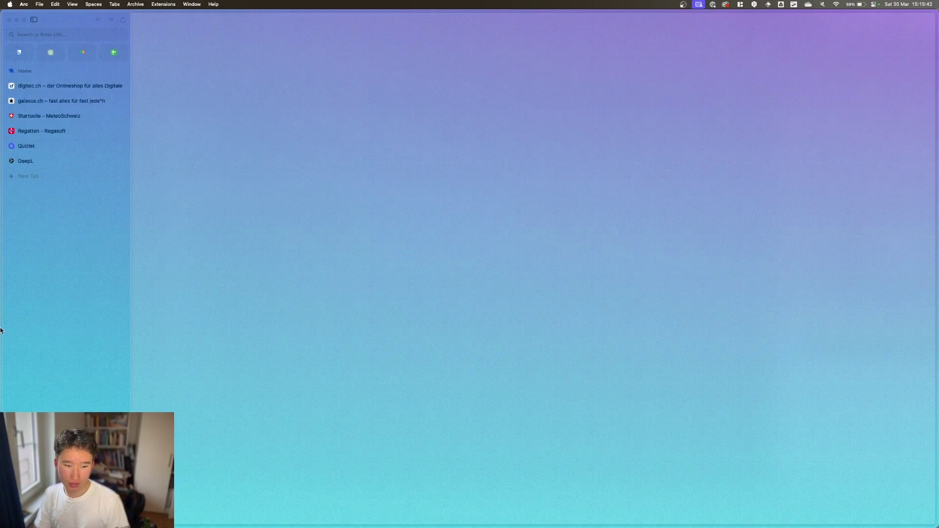
{"action": "mouse_move", "coordinate": [1, 371]}
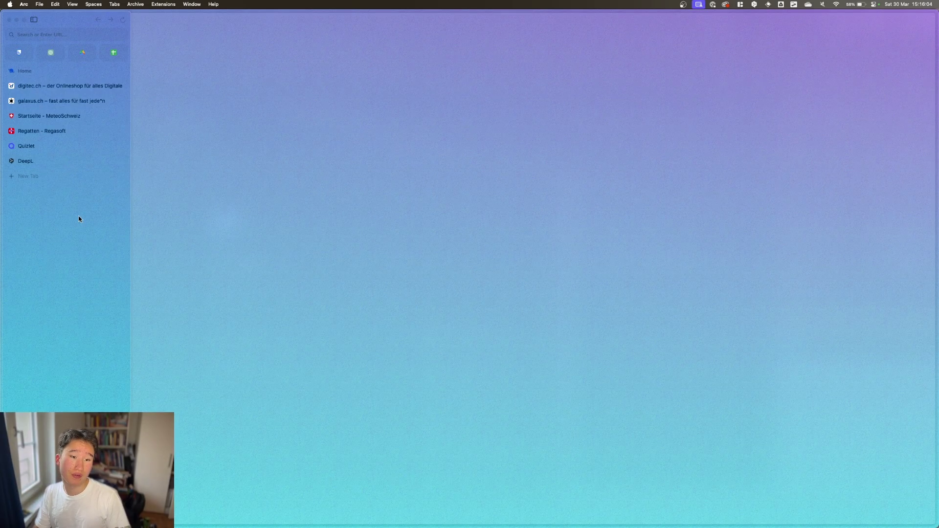
{"action": "key", "text": "ctrl+2"}
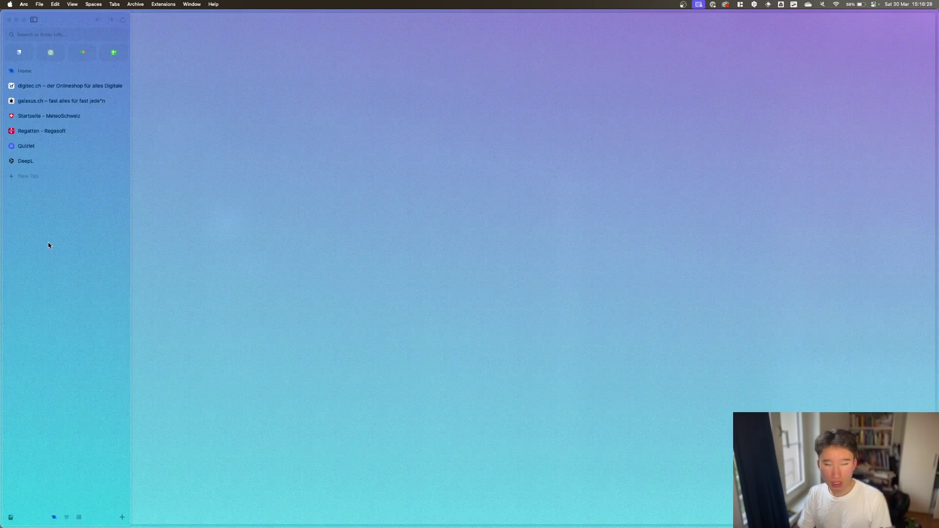
Open Wikipedia and GitHub in two new tabs.
{"action": "key", "text": "super+t"}
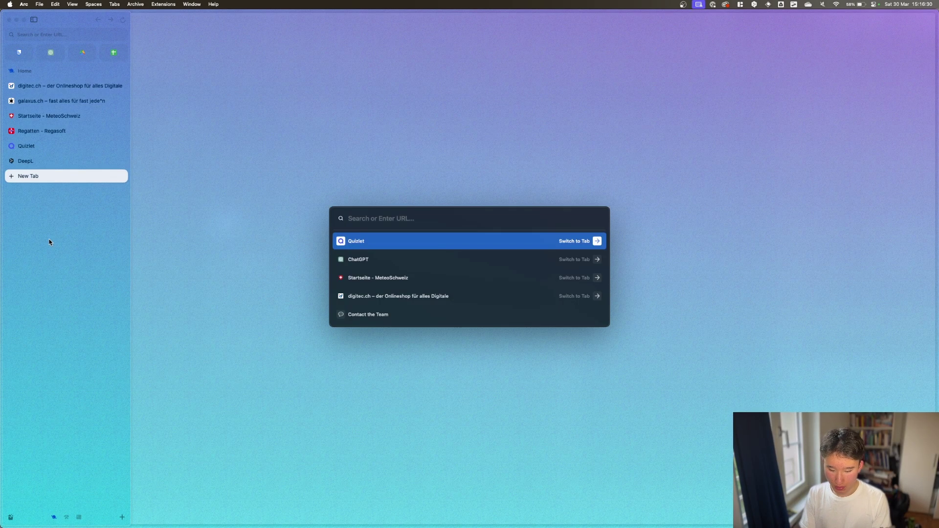
{"action": "type", "text": "wikipedia.org"}
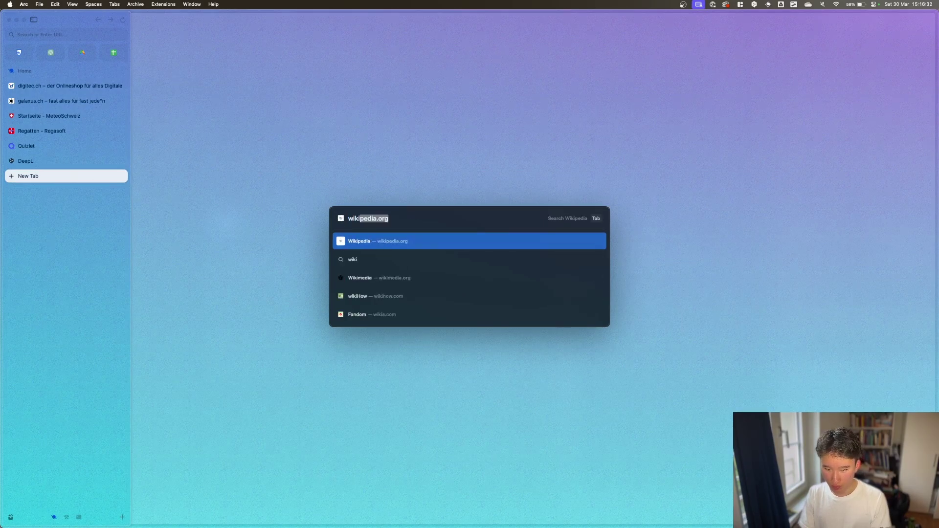
{"action": "key", "text": "Return"}
{"action": "key", "text": "super+t"}
{"action": "type", "text": "github.com"}
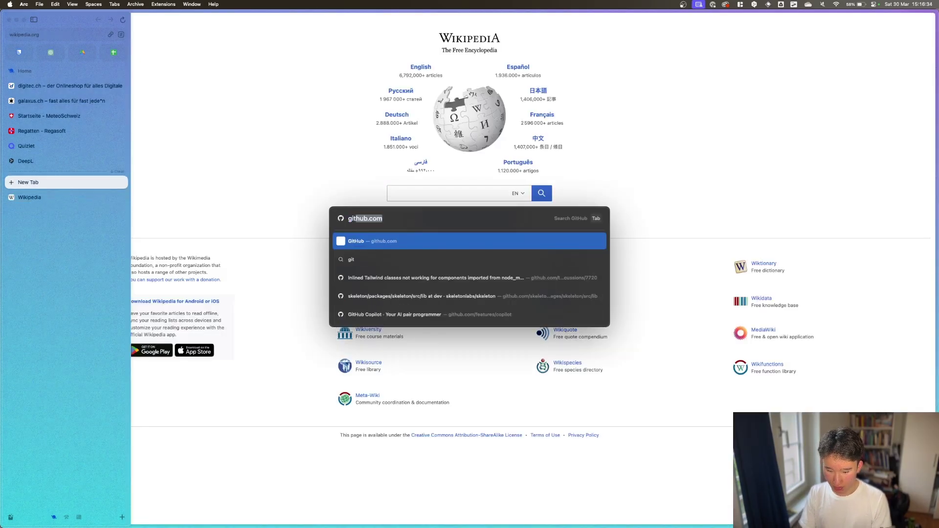
{"action": "key", "text": "Return"}
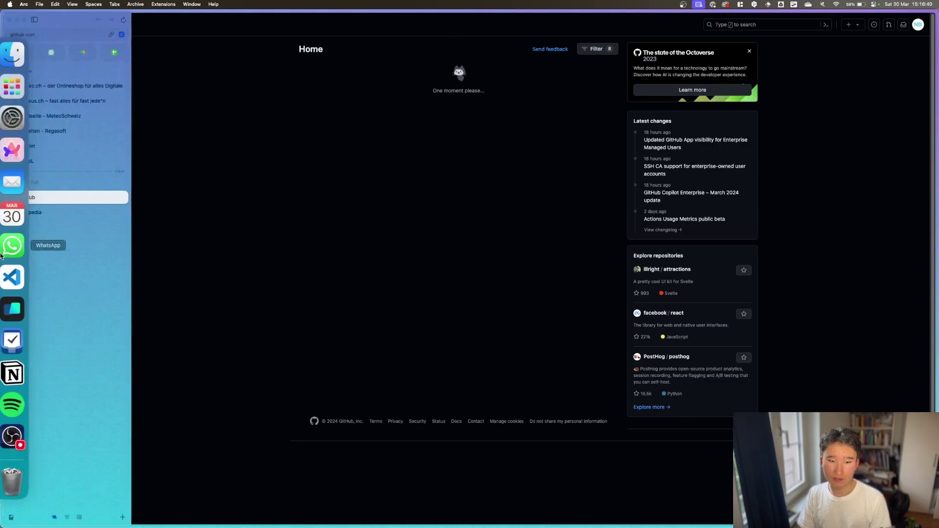
View the Profiles page of Arc Settings, then close the settings.
{"action": "key", "text": "super+comma"}
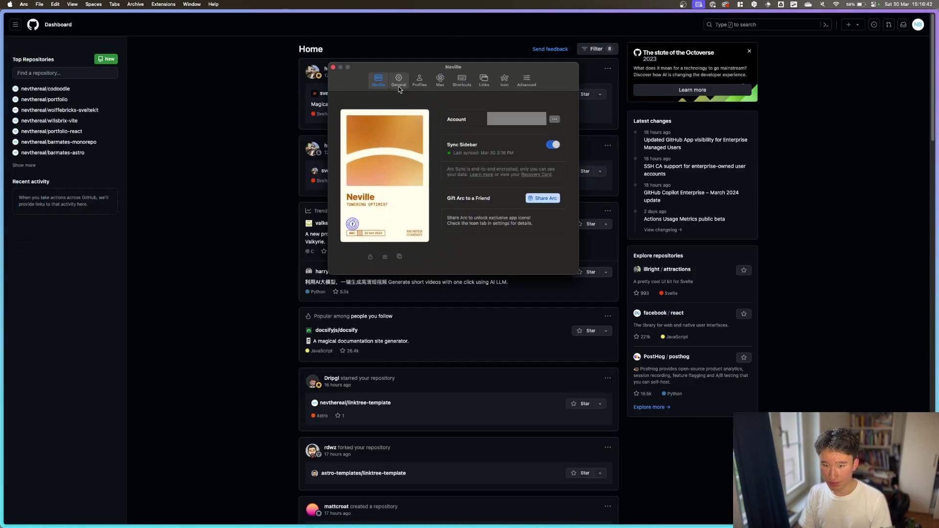
{"action": "left_click", "coordinate": [419, 80]}
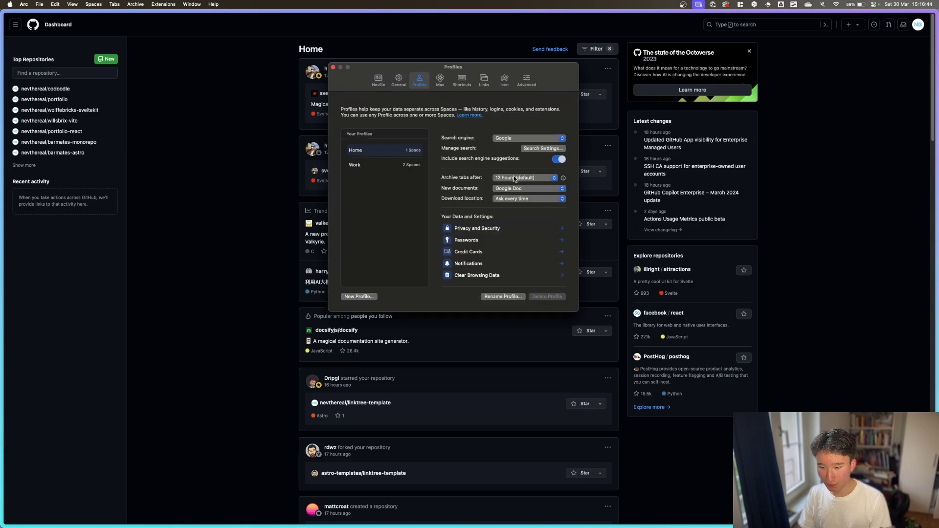
{"action": "key", "text": "super+w"}
{"action": "mouse_move", "coordinate": [3, 307]}
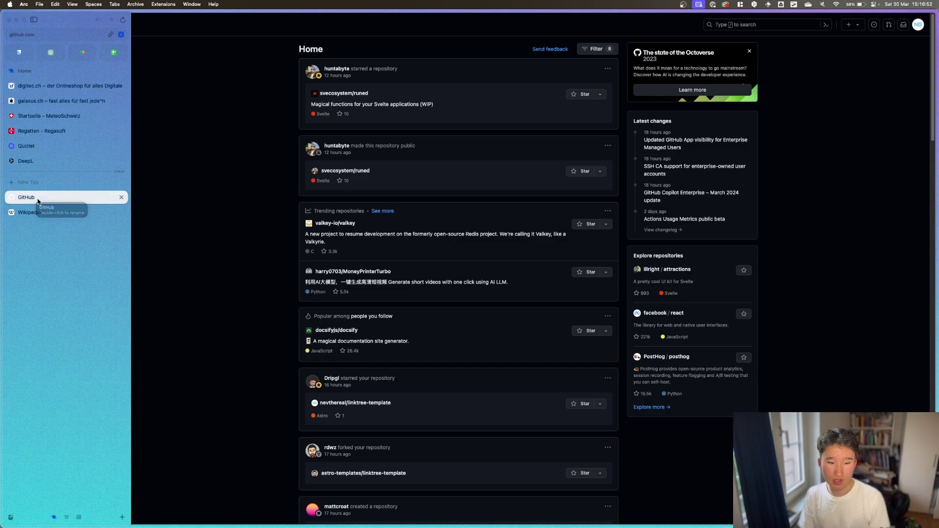
Close the GitHub and Wikipedia tabs with Cmd+W.
{"action": "key", "text": "super+w"}
{"action": "key", "text": "super+w"}
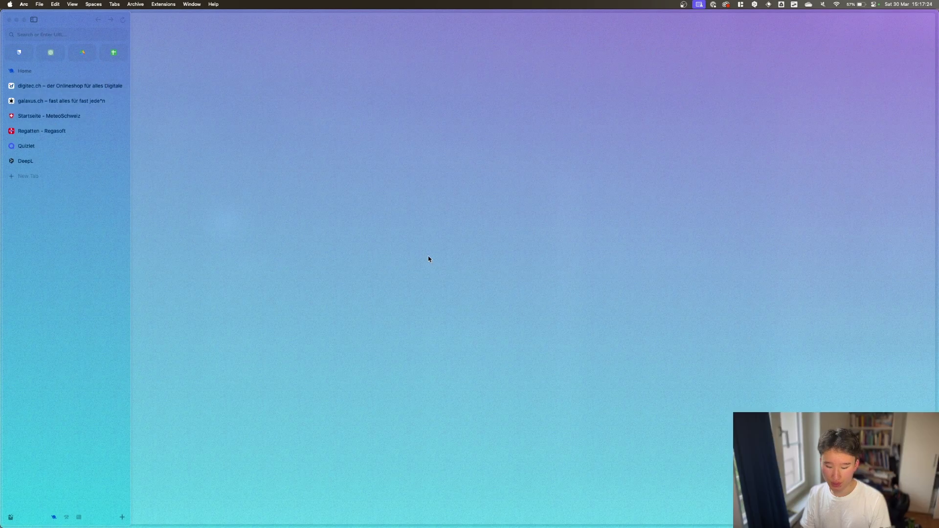
{"action": "key", "text": "super+comma"}
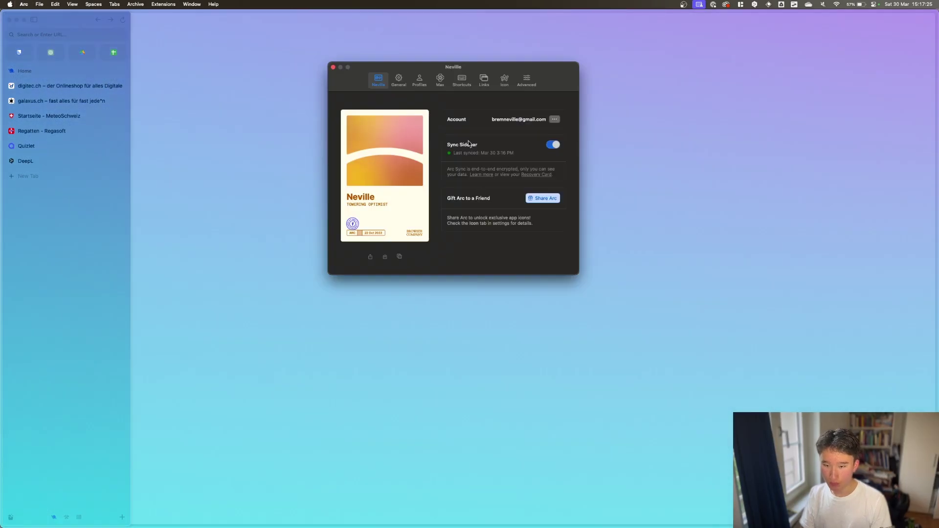
{"action": "left_click", "coordinate": [419, 80]}
{"action": "key", "text": "super+w"}
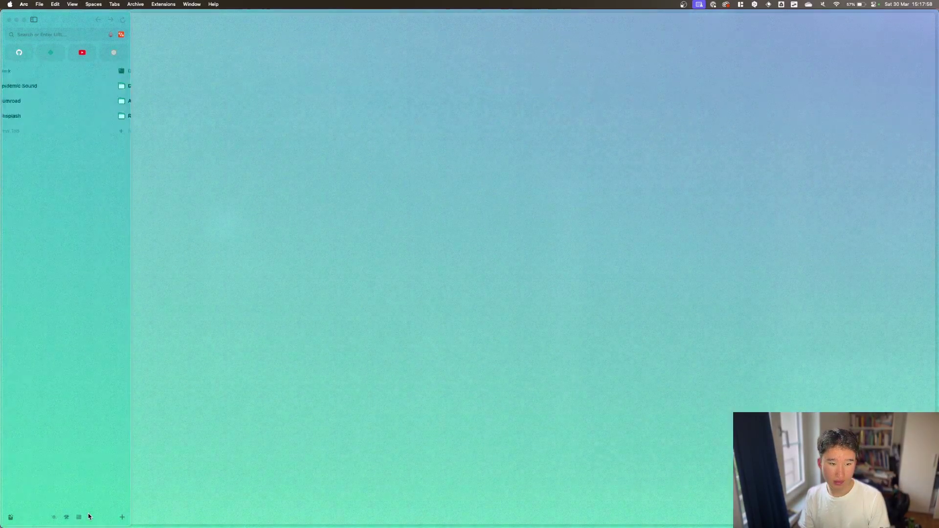
Flip repeatedly between the green Dev space and the Work space, finishing on Work.
{"action": "key", "text": "ctrl+3"}
{"action": "key", "text": "ctrl+2"}
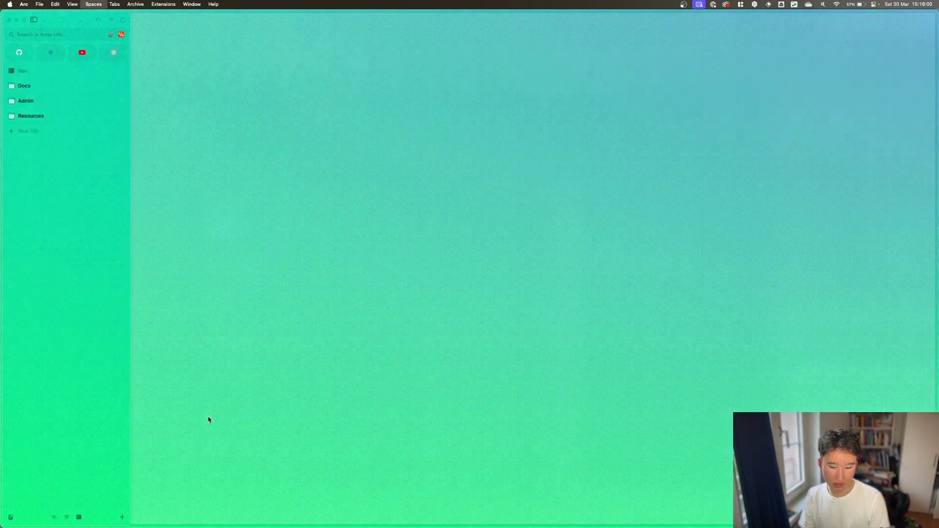
{"action": "key", "text": "ctrl+3"}
{"action": "key", "text": "ctrl+2"}
{"action": "key", "text": "ctrl+3"}
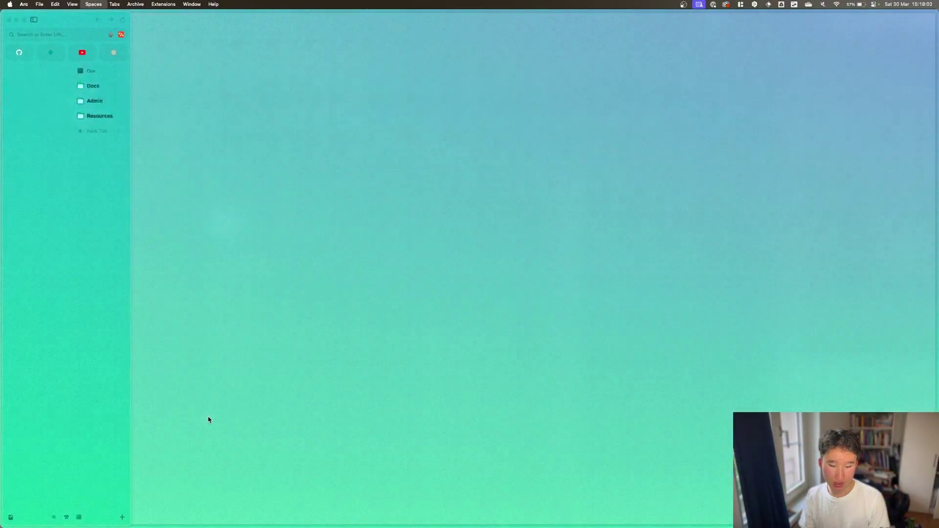
{"action": "key", "text": "ctrl+2"}
{"action": "key", "text": "ctrl+3"}
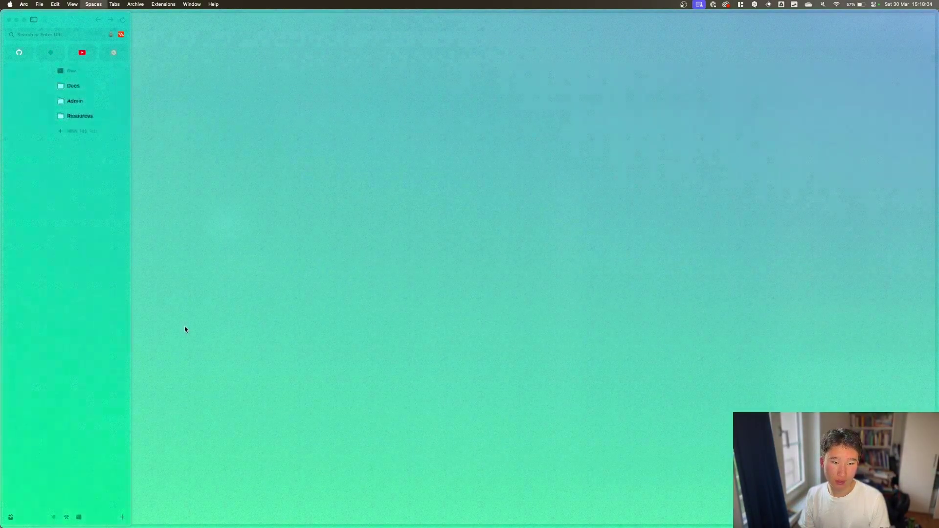
{"action": "key", "text": "ctrl+2"}
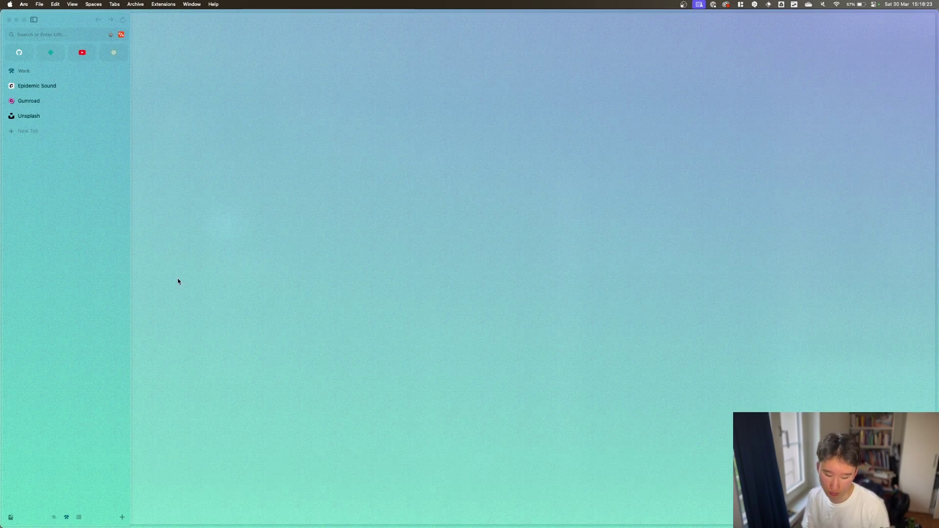
Expand and collapse the Docs, Admin and Resources folders in the Dev space.
{"action": "scroll", "coordinate": [120, 252], "scroll_direction": "right", "scroll_amount": 3}
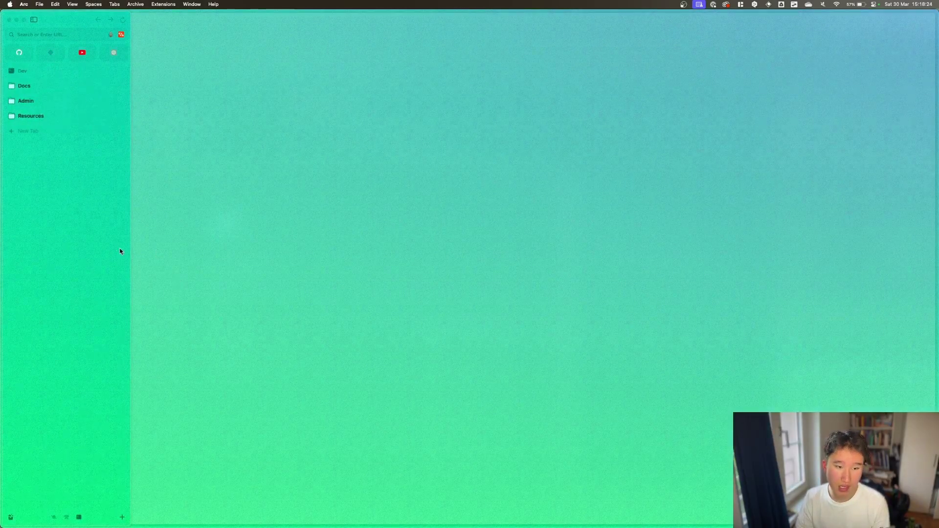
{"action": "left_click", "coordinate": [36, 84]}
{"action": "left_click", "coordinate": [35, 85]}
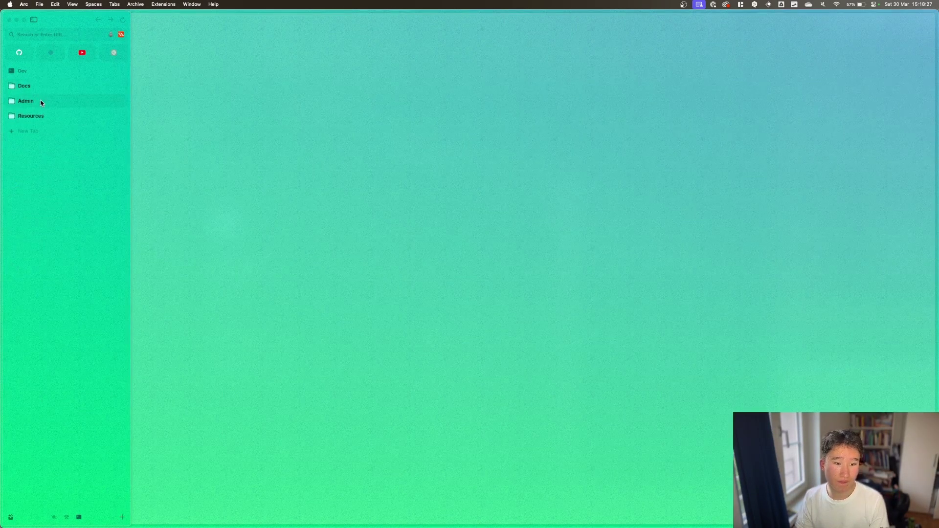
{"action": "left_click", "coordinate": [40, 100]}
{"action": "left_click", "coordinate": [40, 101]}
{"action": "left_click", "coordinate": [39, 118]}
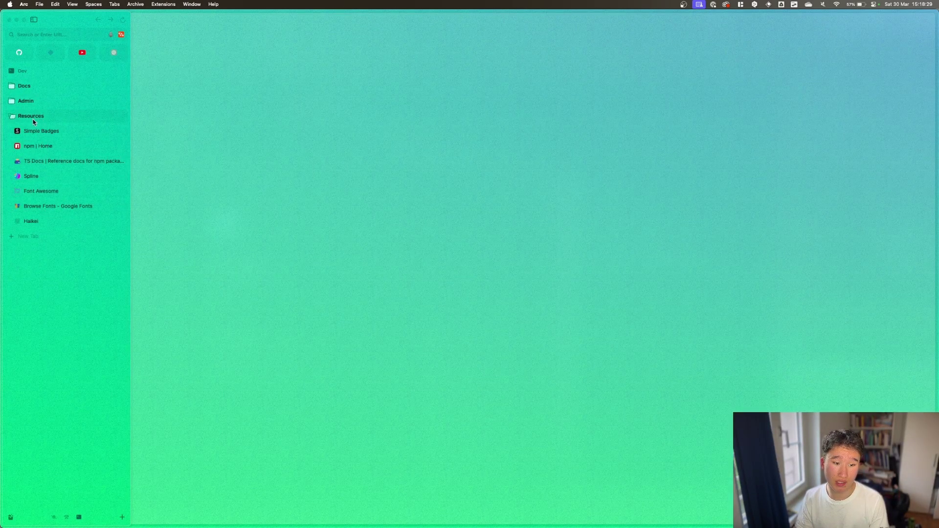
{"action": "left_click", "coordinate": [33, 119]}
{"action": "left_click", "coordinate": [28, 91]}
{"action": "left_click", "coordinate": [28, 88]}
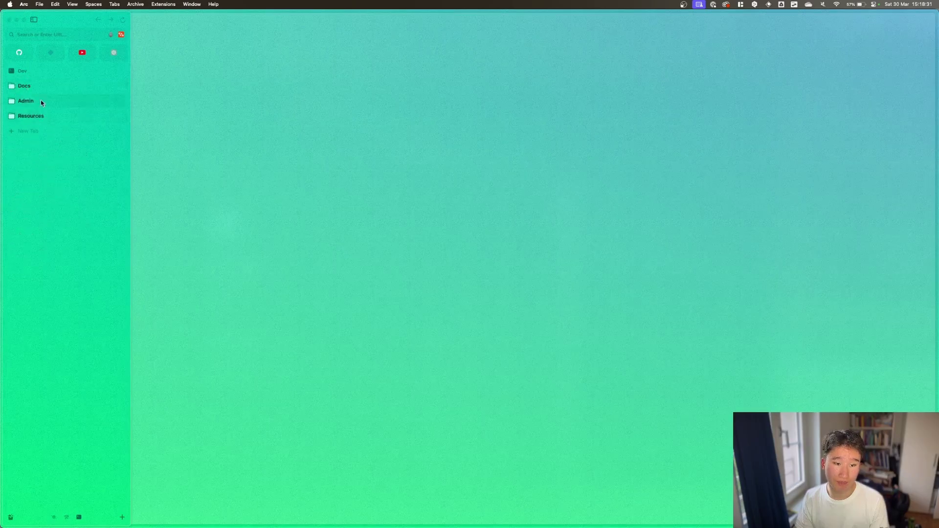
{"action": "left_click", "coordinate": [40, 119]}
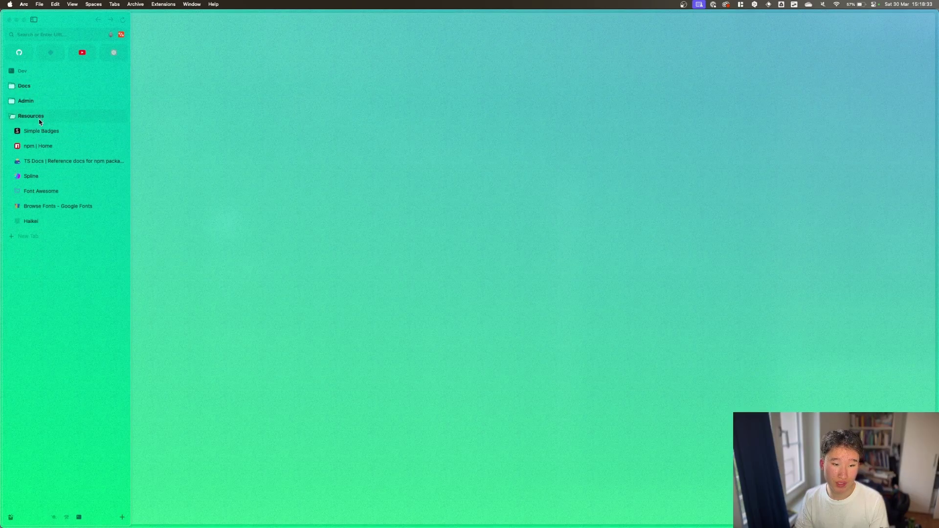
Open Font Awesome, then the Drizzle ORM and Lucia Docs pages from the Docs folder.
{"action": "left_click", "coordinate": [47, 192]}
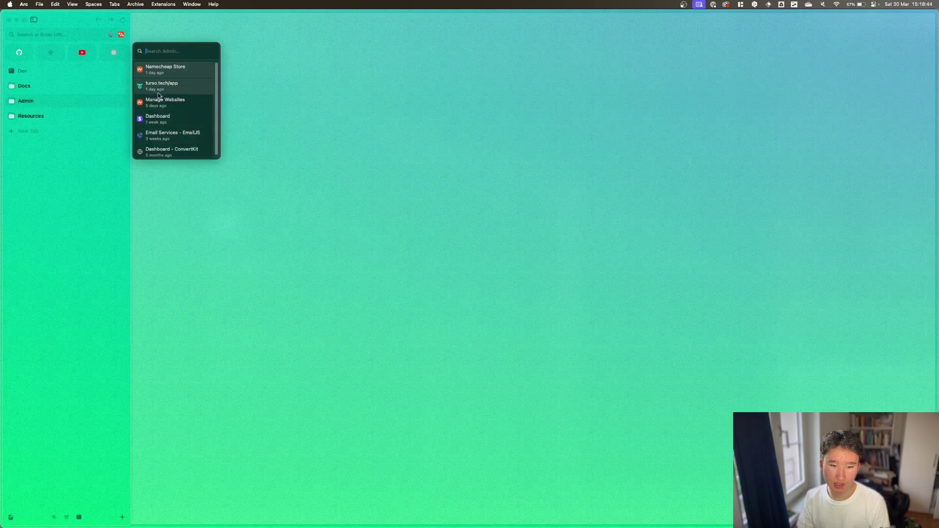
{"action": "left_click", "coordinate": [57, 101]}
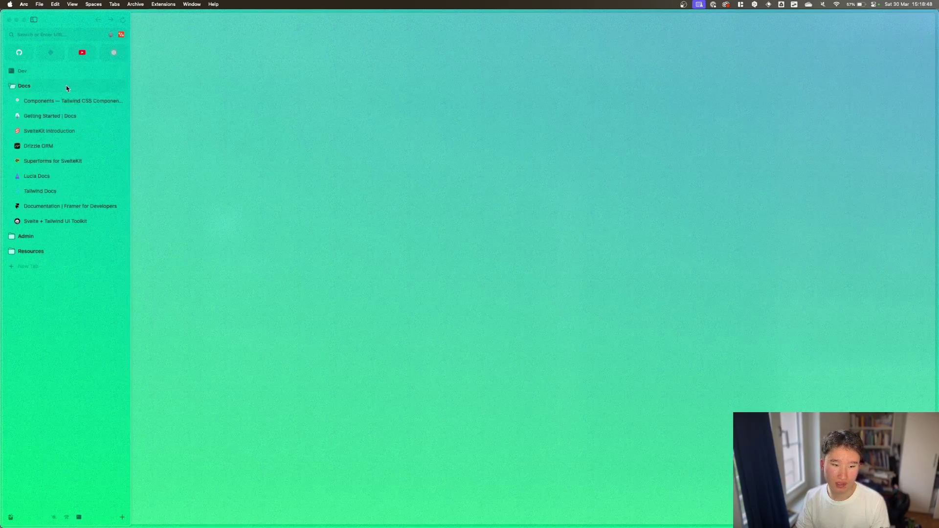
{"action": "left_click", "coordinate": [66, 86]}
{"action": "left_click", "coordinate": [89, 88]}
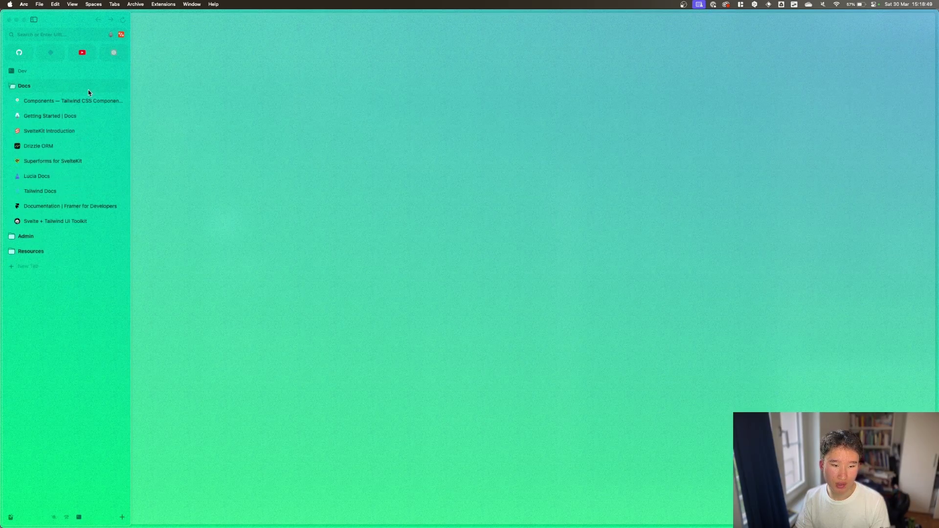
{"action": "left_click", "coordinate": [75, 146]}
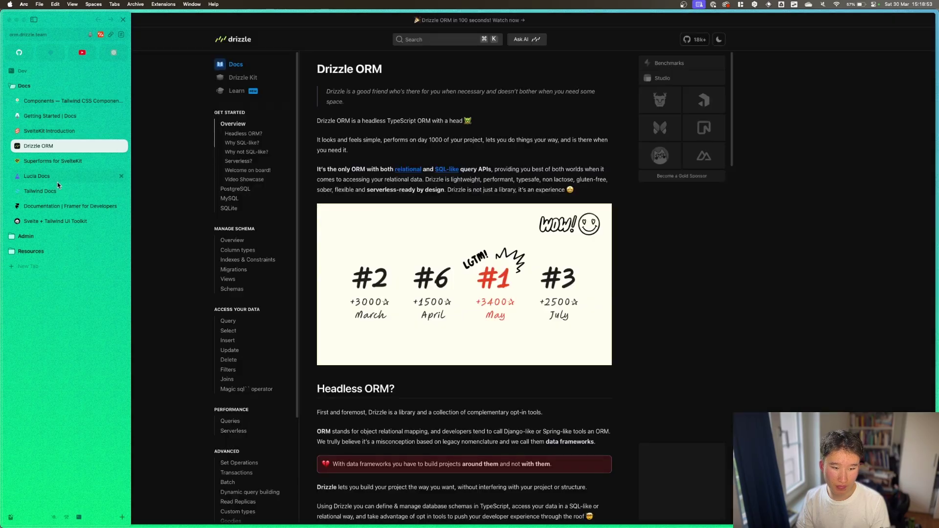
{"action": "left_click", "coordinate": [56, 178]}
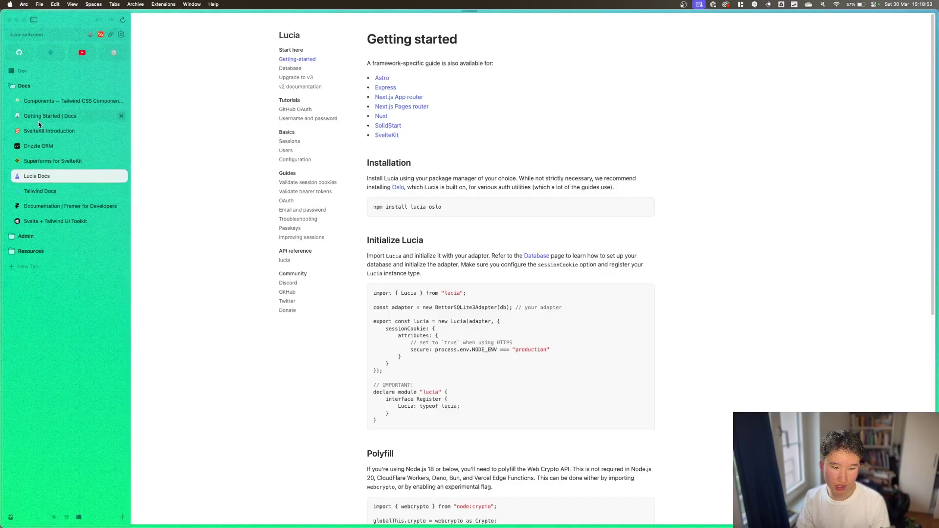
{"action": "left_click", "coordinate": [37, 88]}
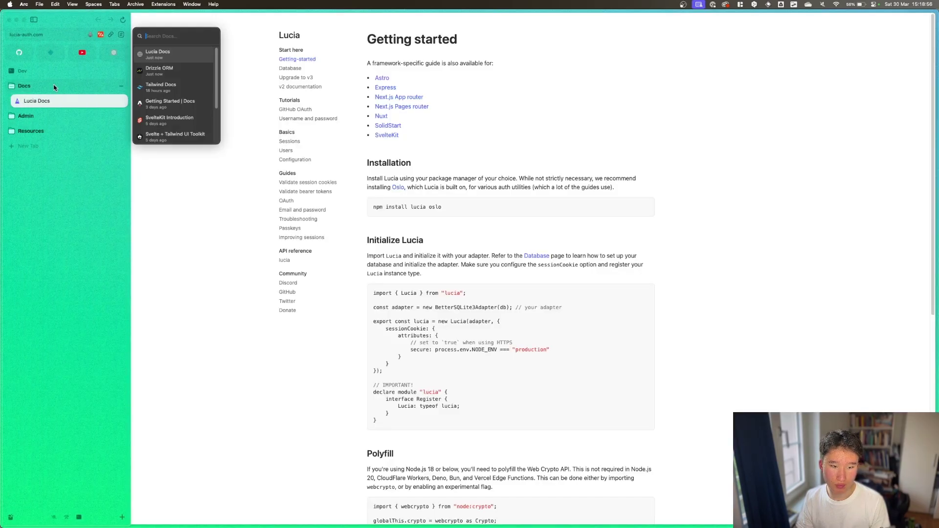
Jump back to the Drizzle ORM tab by searching open tabs for 'dr'.
{"action": "key", "text": "super+t"}
{"action": "type", "text": "dri"}
{"action": "key", "text": "Return"}
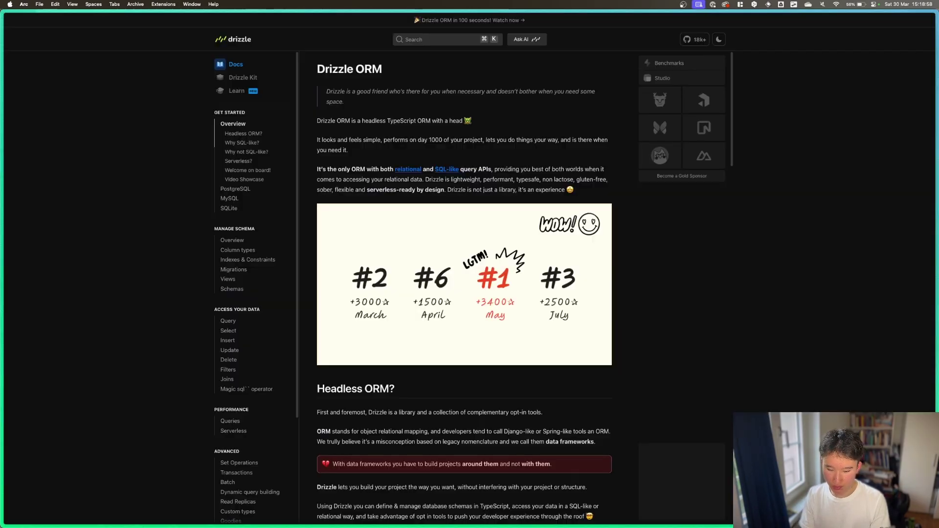
Collapse the Docs folder and close the open documentation tabs.
{"action": "mouse_move", "coordinate": [2, 86]}
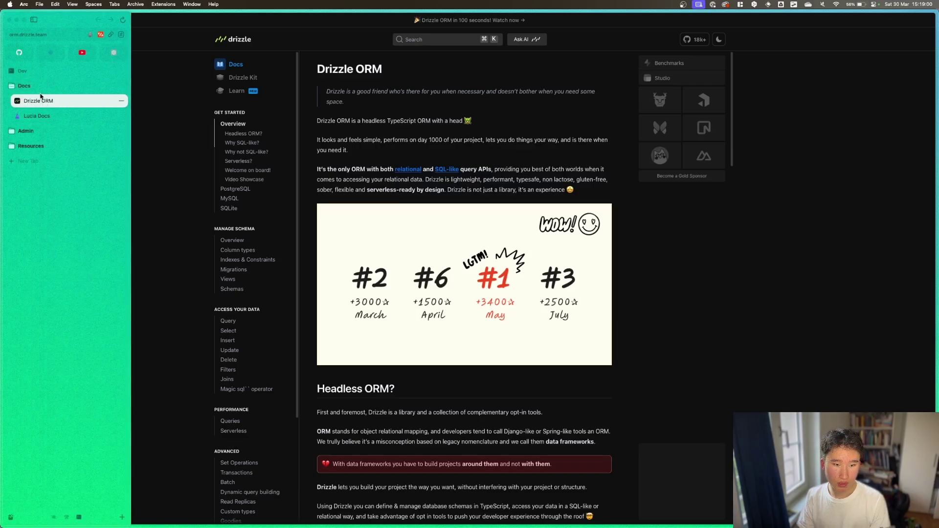
{"action": "left_click", "coordinate": [47, 84]}
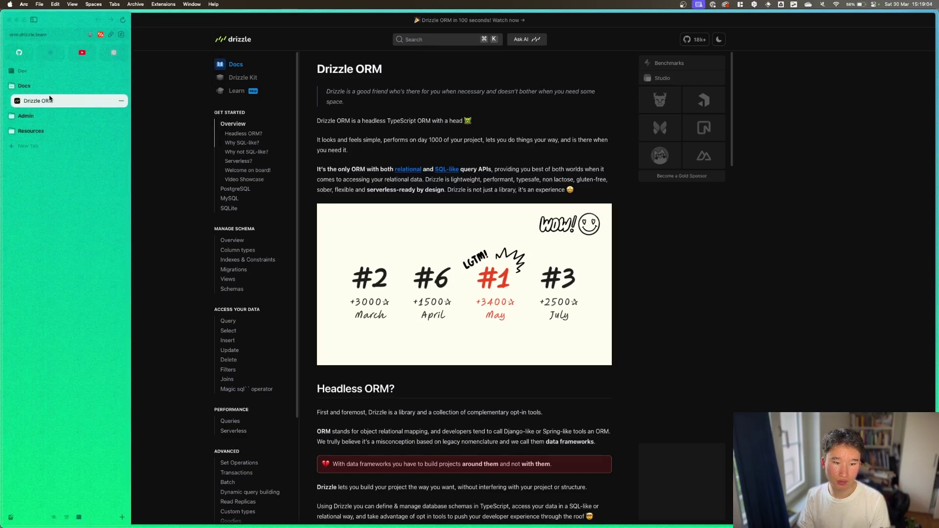
{"action": "mouse_move", "coordinate": [3, 101]}
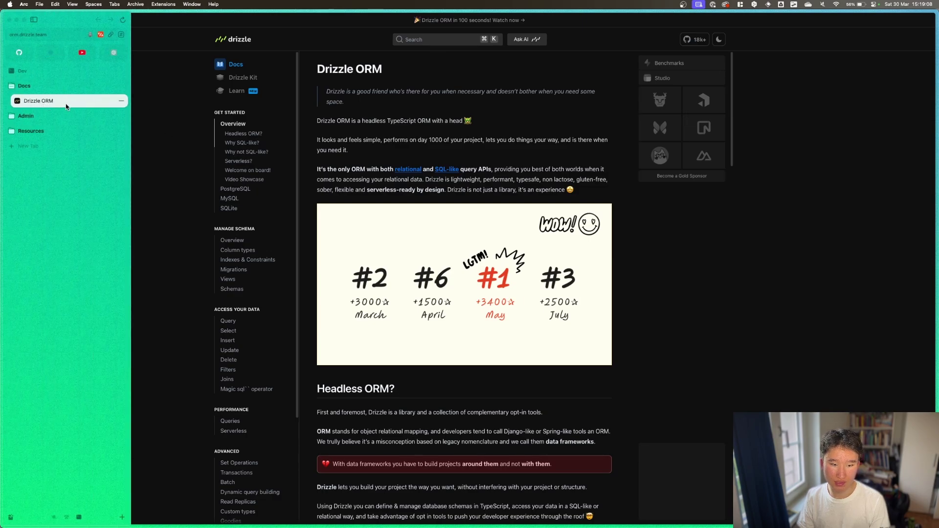
{"action": "key", "text": "super+w"}
{"action": "key", "text": "super+w"}
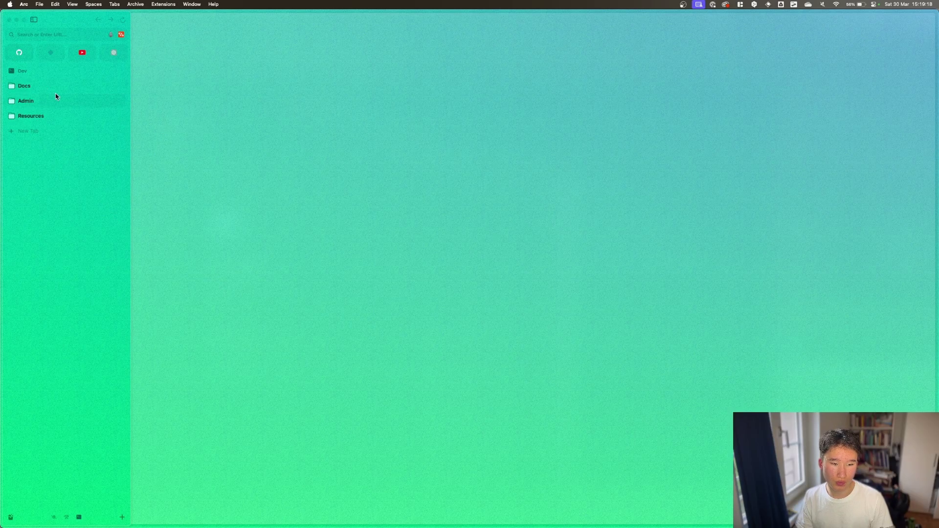
{"action": "key", "text": "ctrl+1"}
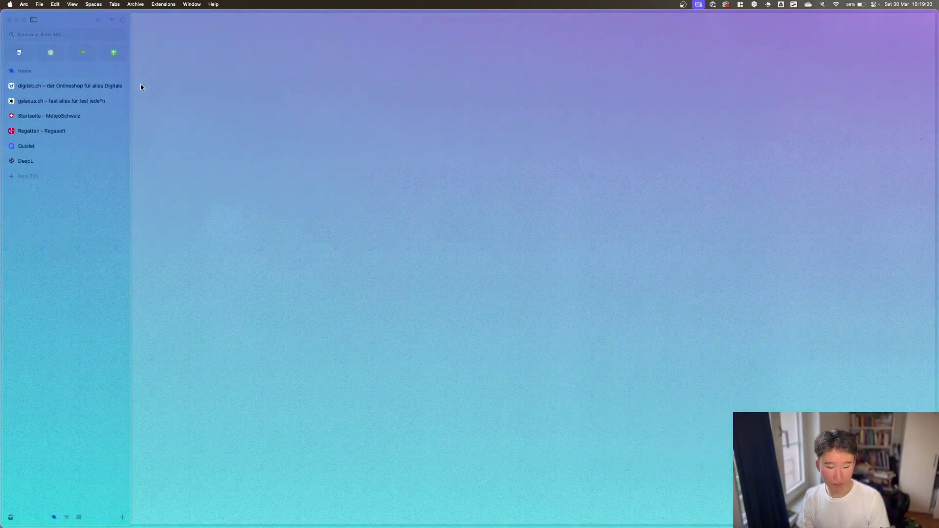
{"action": "key", "text": "ctrl+2"}
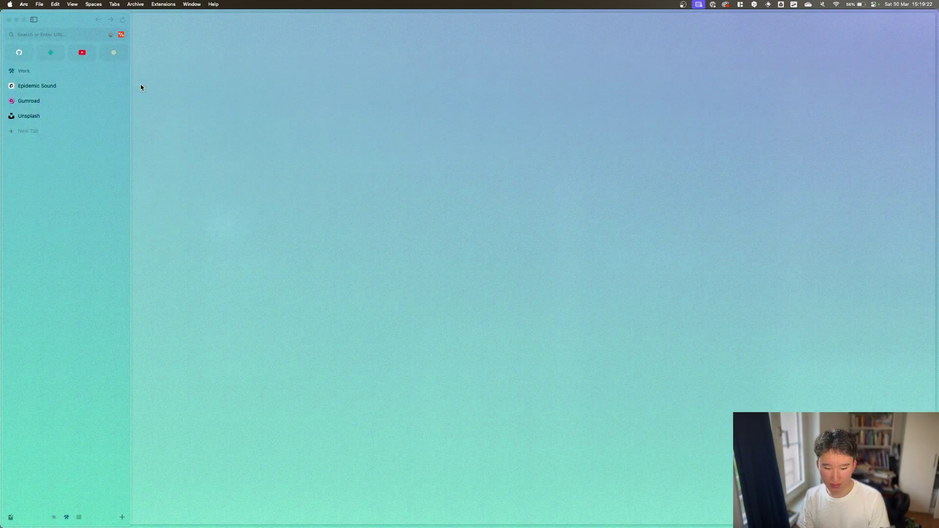
{"action": "key", "text": "ctrl+1"}
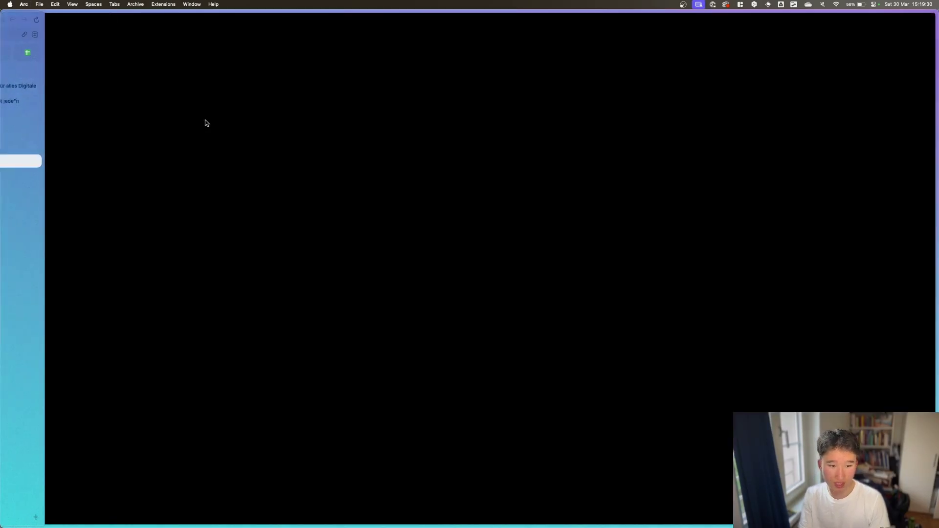
{"action": "key", "text": "super+w"}
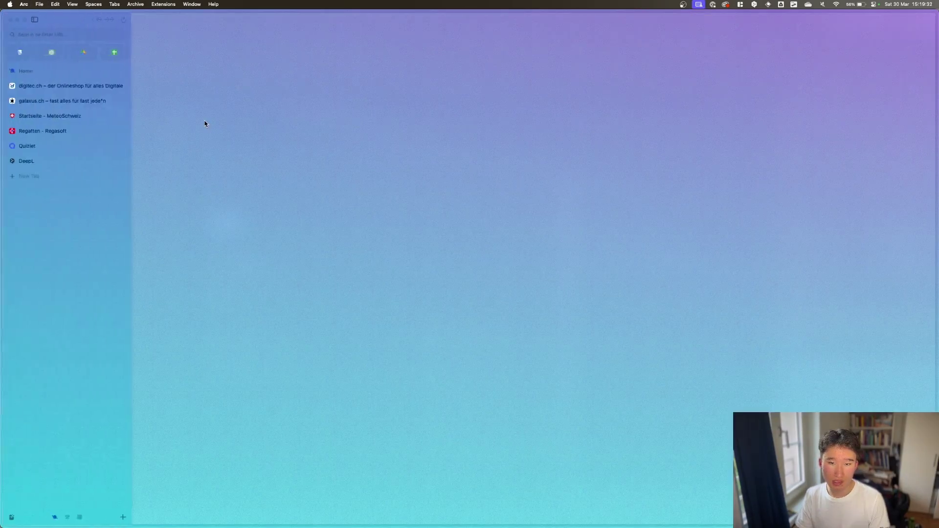
{"action": "key", "text": "ctrl+2"}
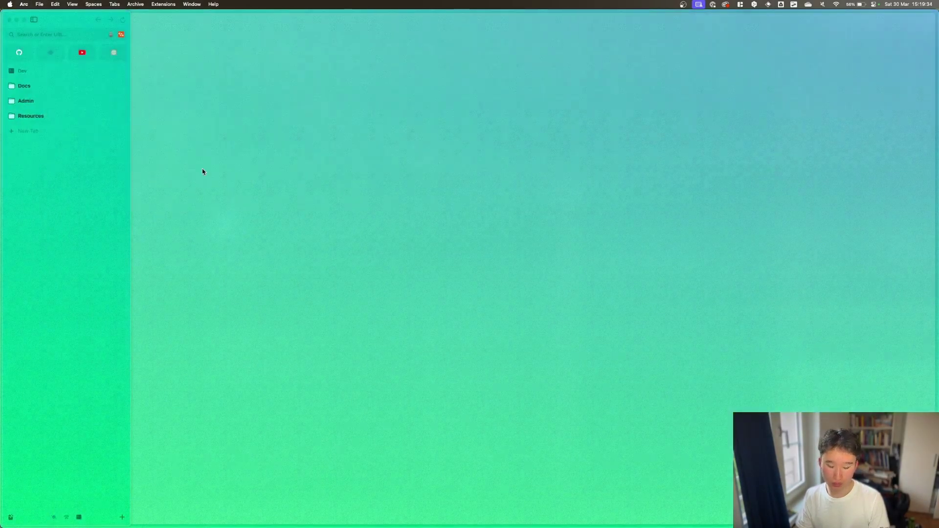
{"action": "key", "text": "super+t"}
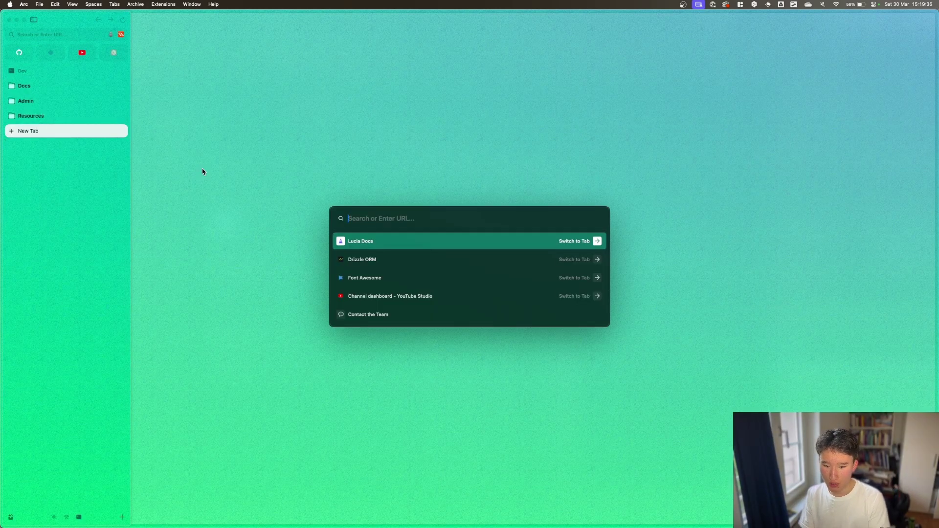
{"action": "key", "text": "Return"}
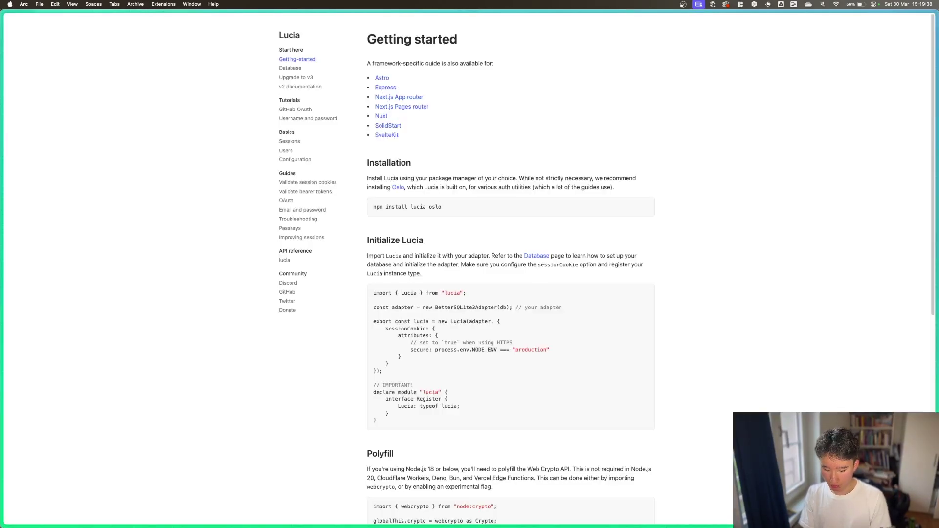
{"action": "key", "text": "super+l"}
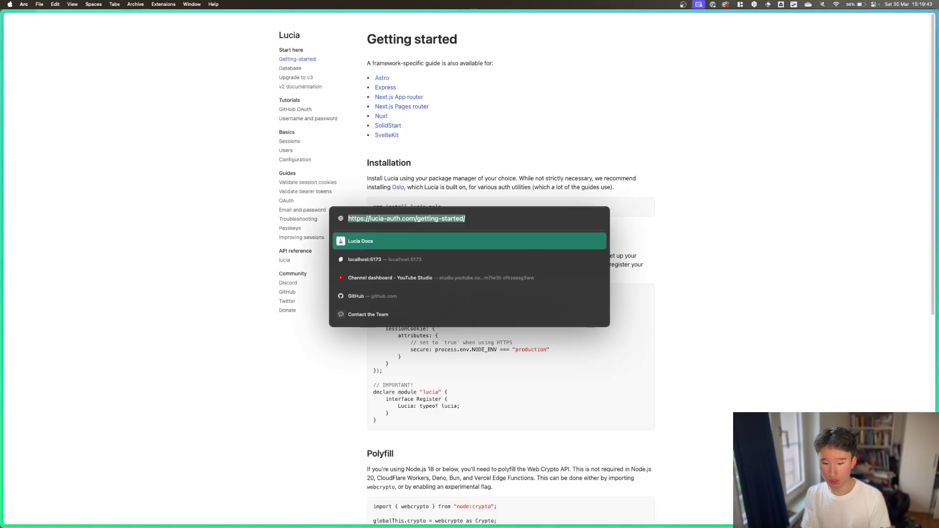
{"action": "key", "text": "Escape"}
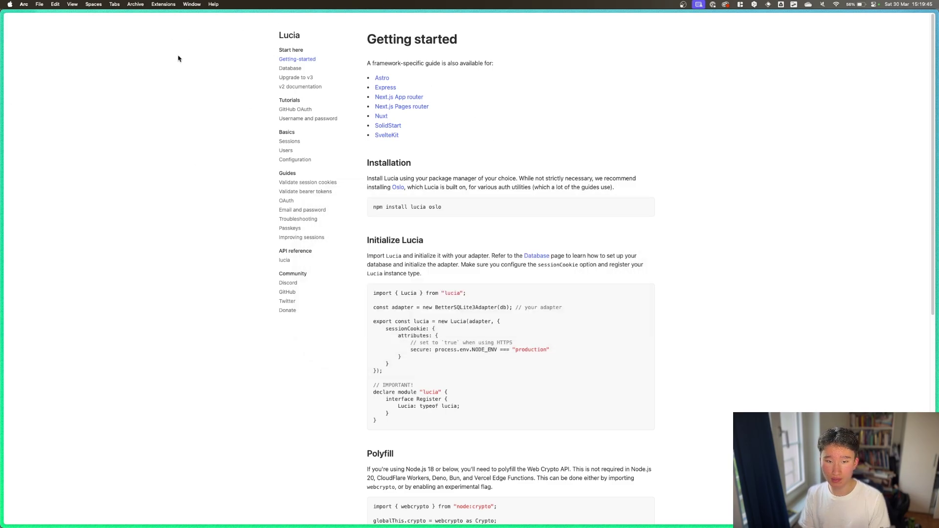
{"action": "left_click", "coordinate": [30, 22]}
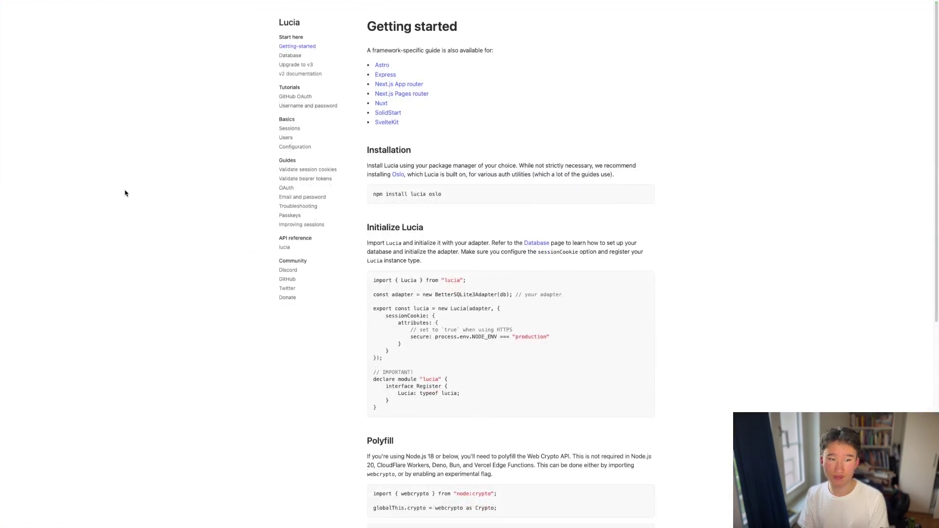
{"action": "left_click", "coordinate": [20, 14]}
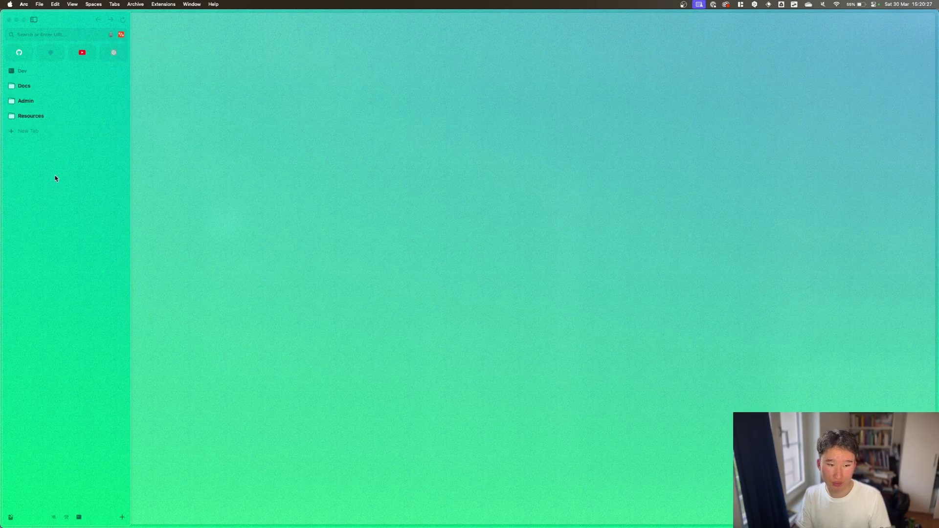
Preview the localhost development site in Little Arc with element outlines toggled on.
{"action": "key", "text": "super+t"}
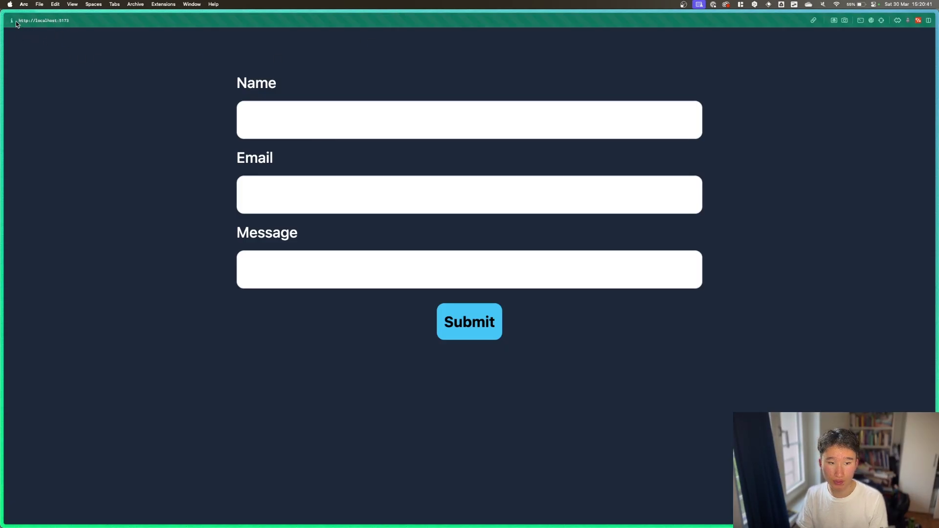
{"action": "mouse_move", "coordinate": [2, 117]}
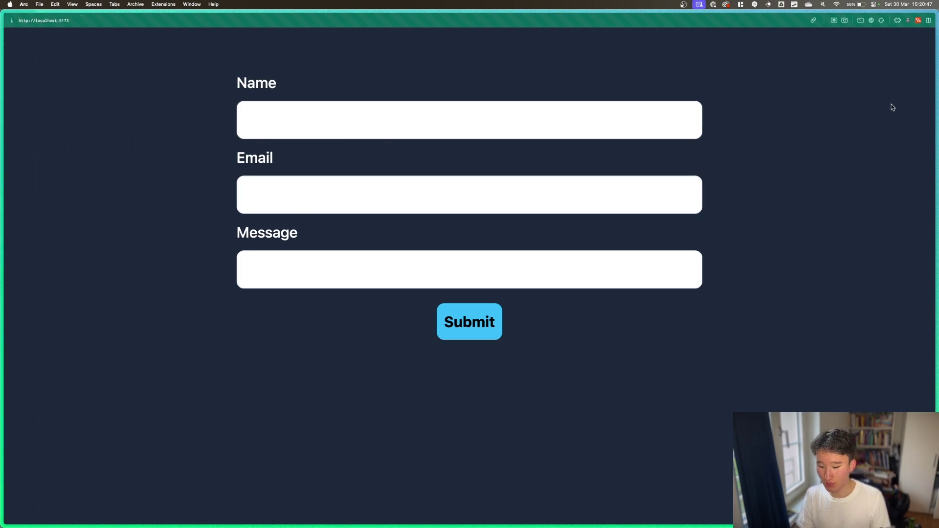
{"action": "left_click", "coordinate": [898, 20]}
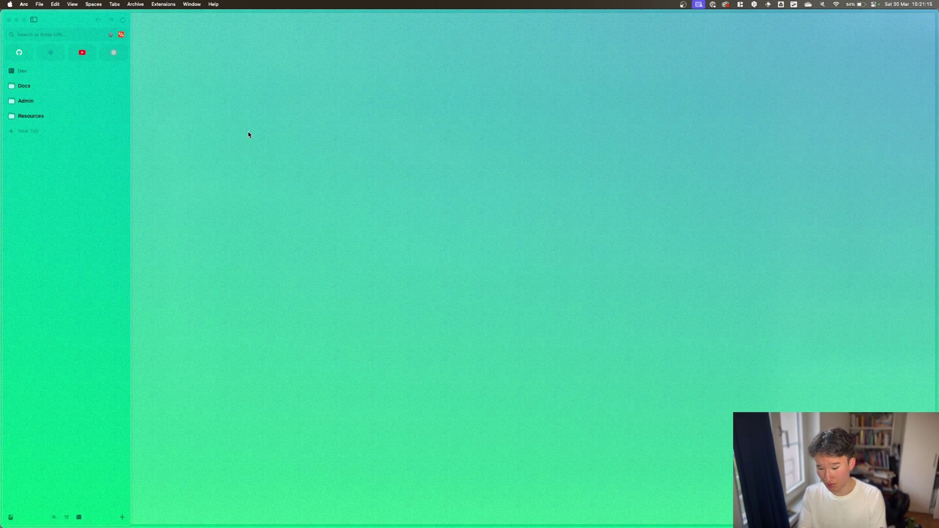
Quit the Little Arc preview, then briefly open and close Arc Settings.
{"action": "key", "text": "super+q"}
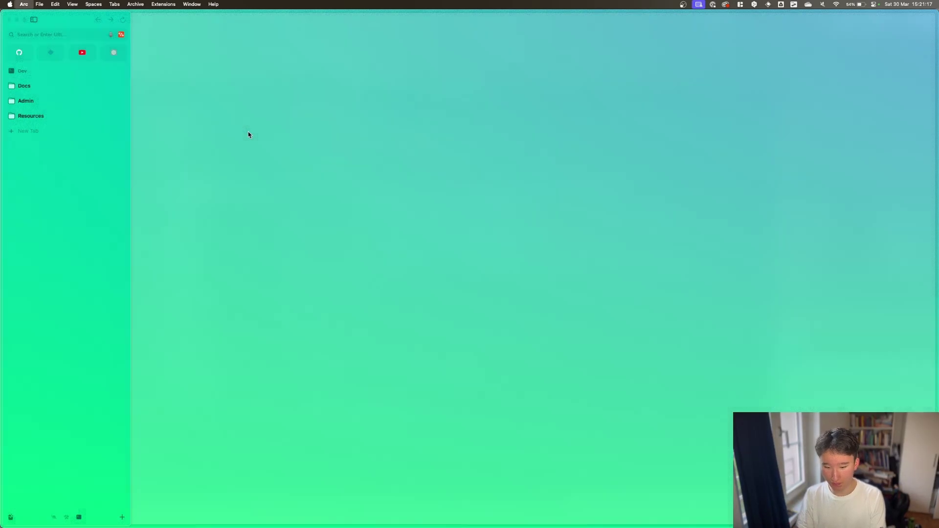
{"action": "key", "text": "super+comma"}
{"action": "key", "text": "super+w"}
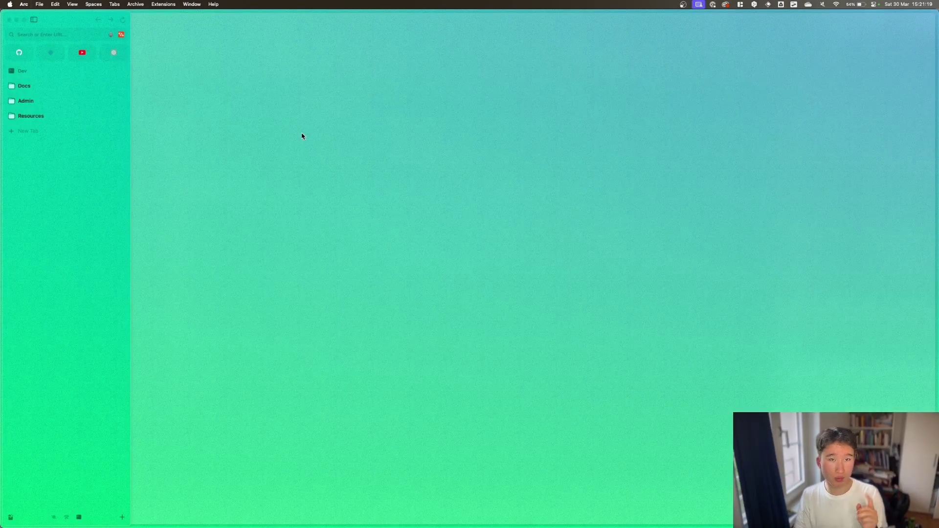
Open Arc Settings, reposition the window, and generate a new random profile card.
{"action": "key", "text": "super+comma"}
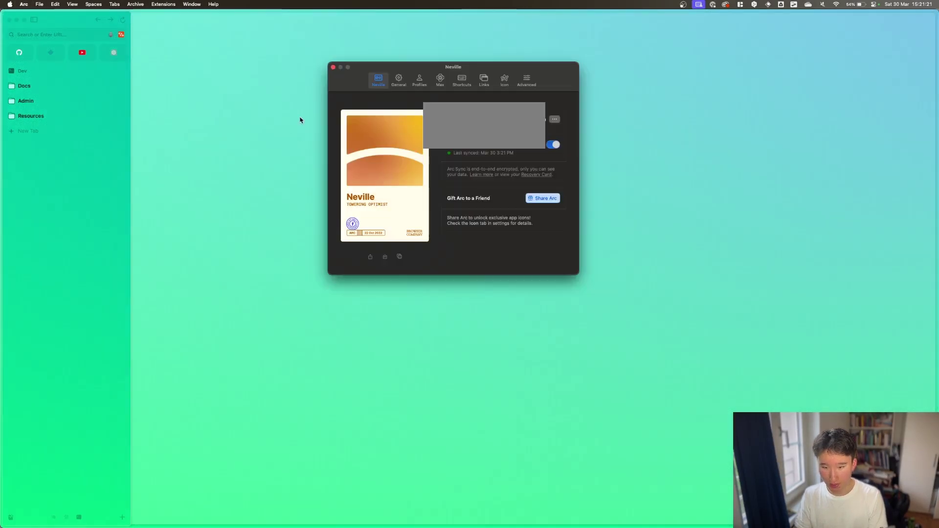
{"action": "left_click_drag", "start_coordinate": [399, 70], "coordinate": [350, 69]}
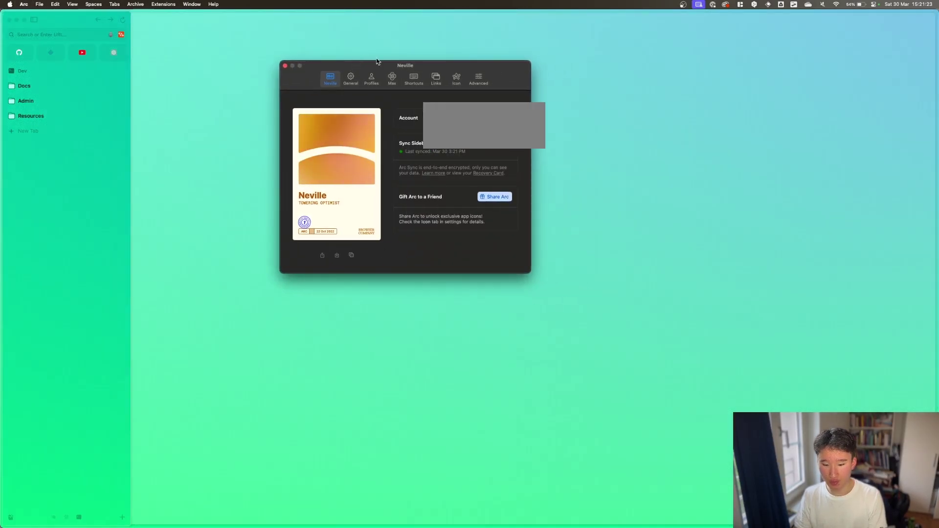
{"action": "key", "text": "ctrl+alt+c"}
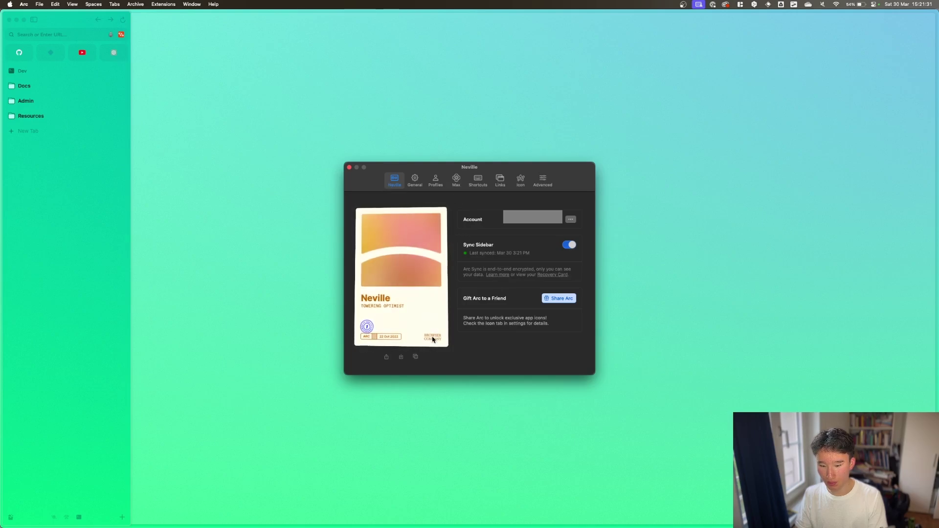
{"action": "left_click", "coordinate": [419, 357]}
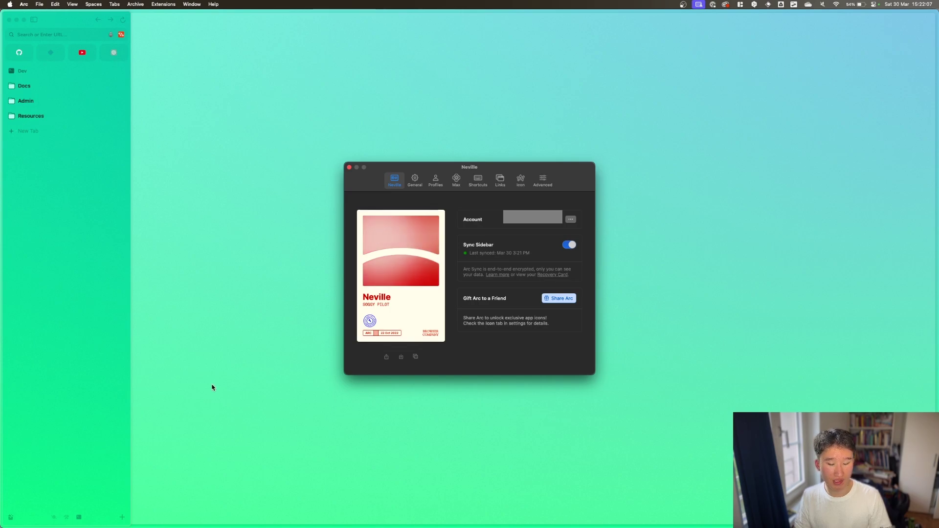
{"action": "left_click_drag", "start_coordinate": [383, 169], "coordinate": [344, 119]}
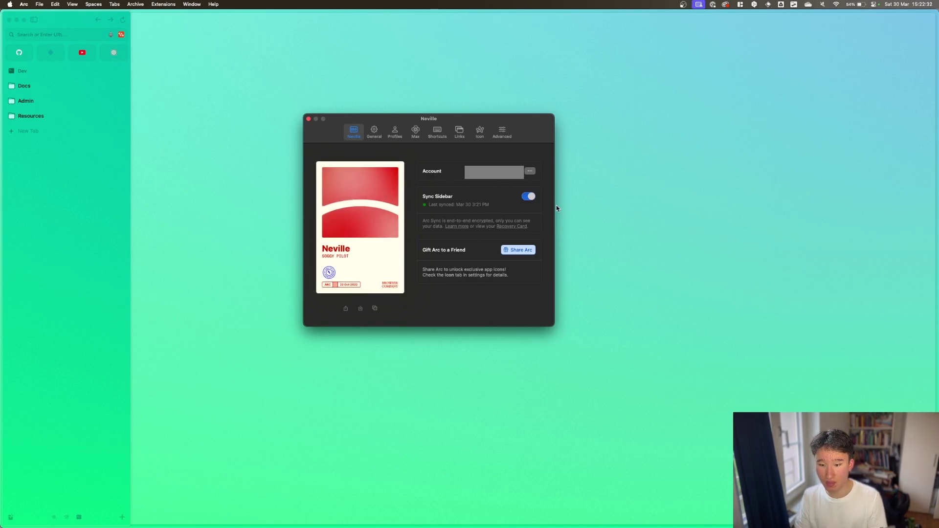
{"action": "left_click", "coordinate": [374, 131]}
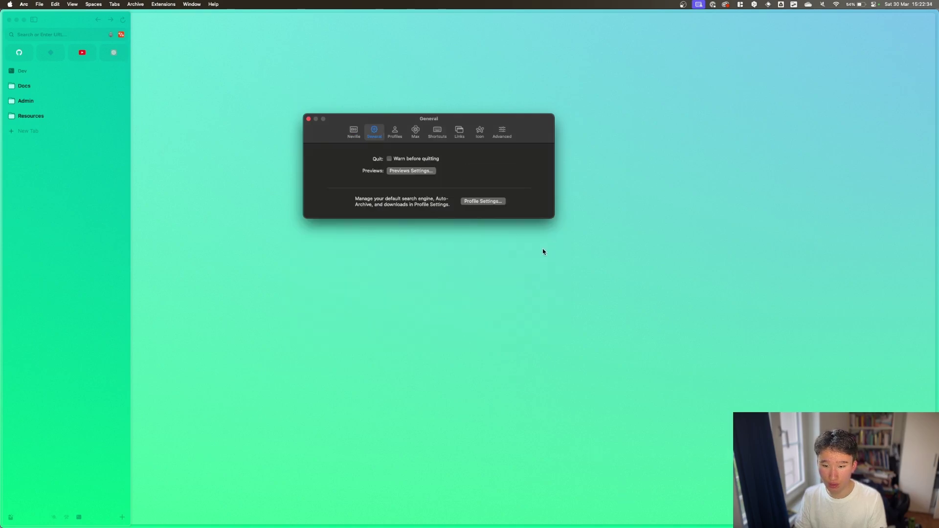
{"action": "left_click", "coordinate": [389, 159]}
{"action": "left_click", "coordinate": [389, 159]}
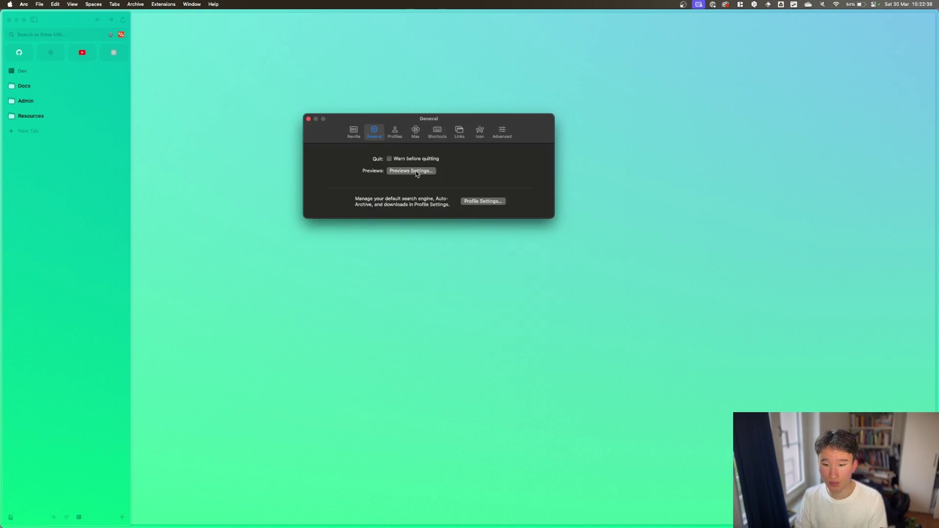
{"action": "left_click", "coordinate": [414, 171]}
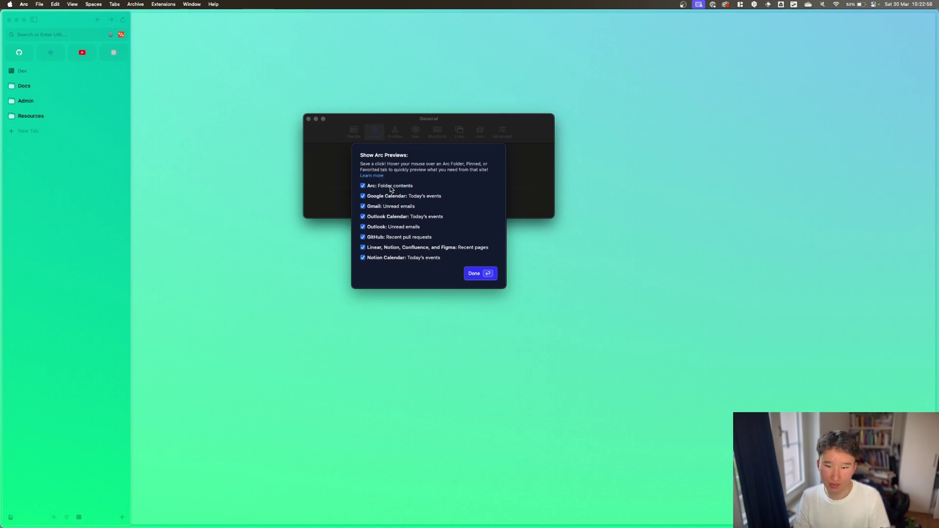
{"action": "key", "text": "Return"}
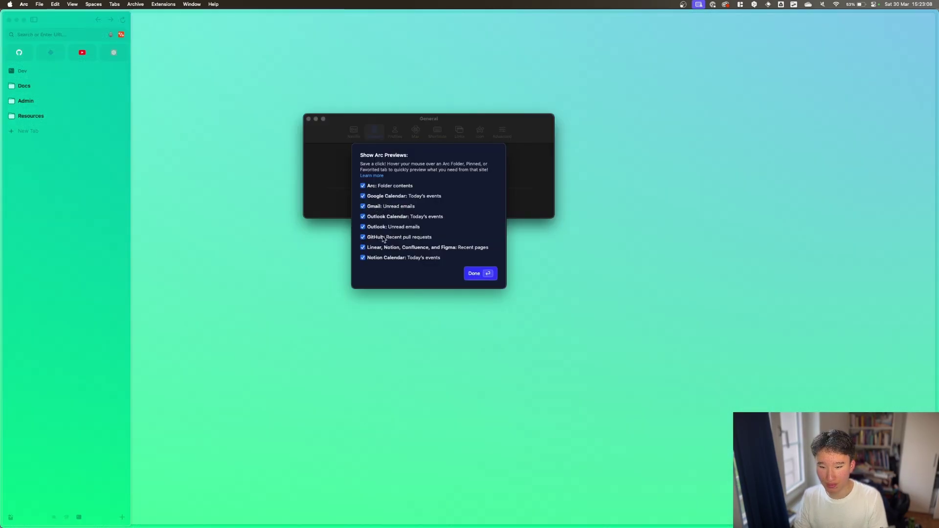
{"action": "key", "text": "Return"}
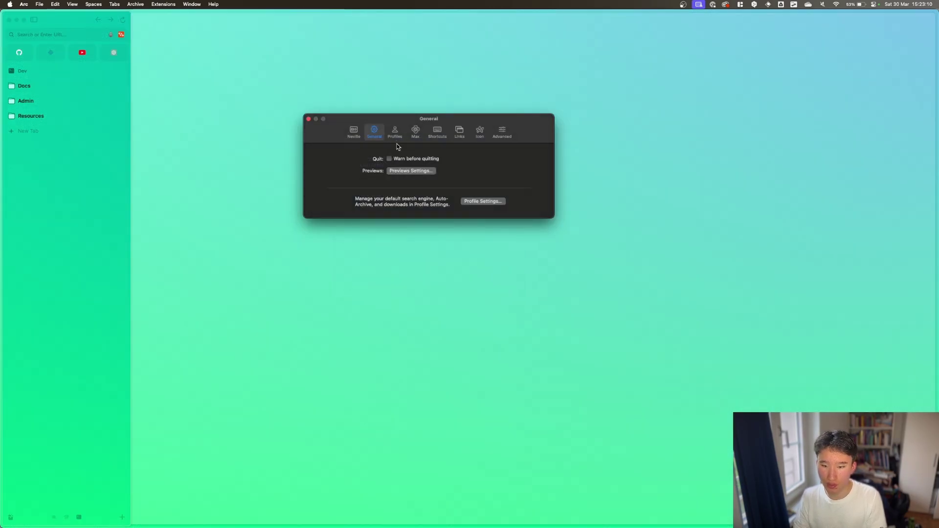
On the Profiles page, browse the search engine and download location lists unchanged.
{"action": "left_click", "coordinate": [396, 132]}
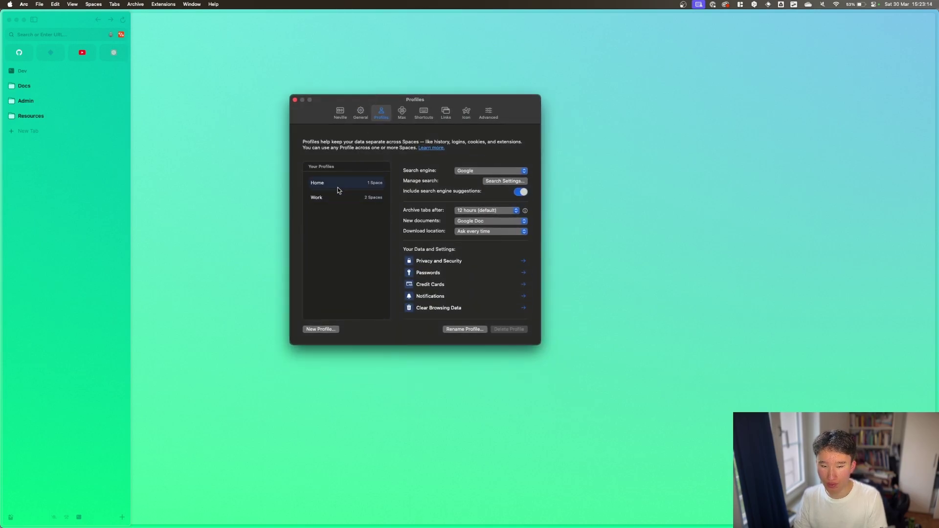
{"action": "left_click", "coordinate": [456, 172]}
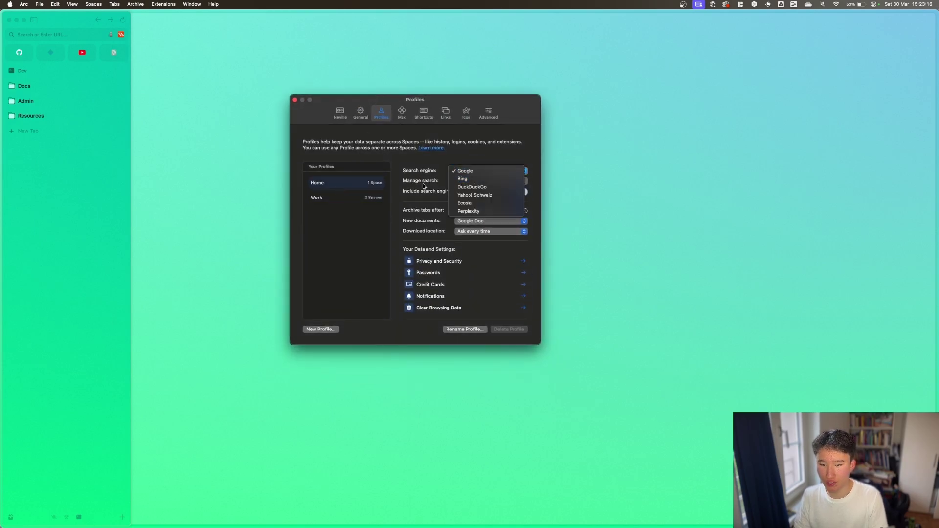
{"action": "key", "text": "Escape"}
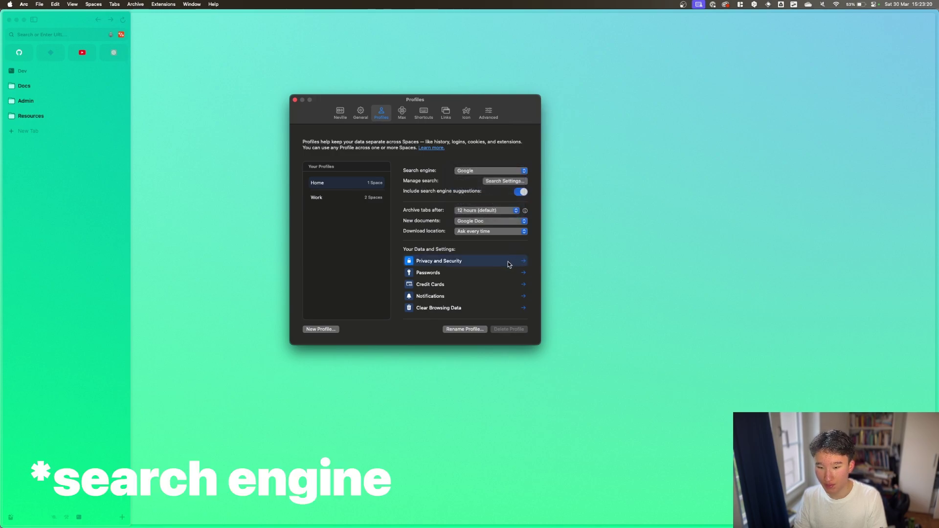
{"action": "left_click", "coordinate": [489, 232]}
{"action": "left_click", "coordinate": [483, 226]}
{"action": "left_click", "coordinate": [486, 234]}
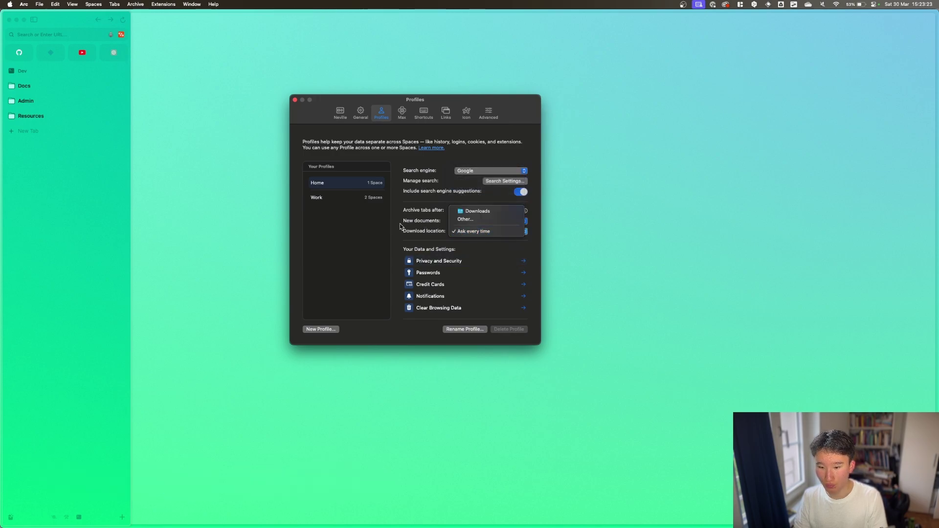
{"action": "left_click", "coordinate": [402, 227]}
Switch new documents to Arc Note, then back to Google Doc.
{"action": "left_click", "coordinate": [438, 226]}
{"action": "left_click", "coordinate": [418, 224]}
{"action": "left_click", "coordinate": [482, 221]}
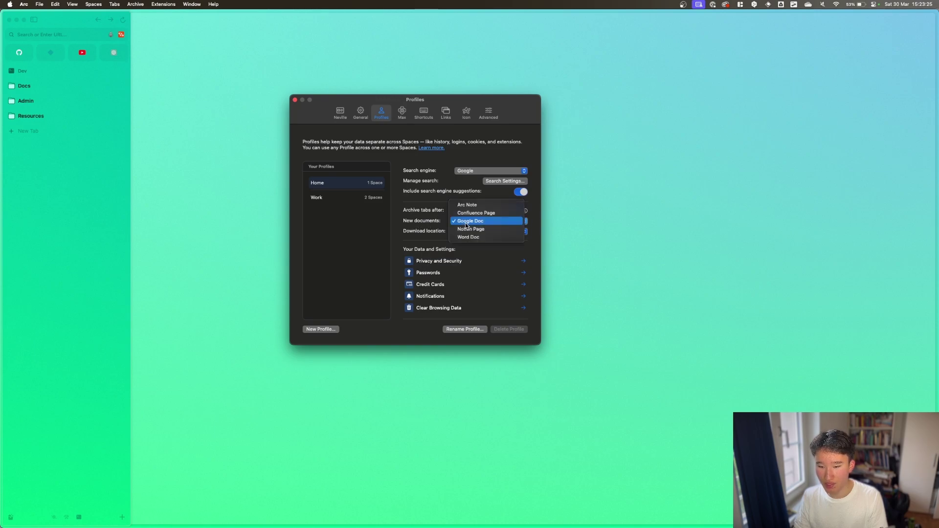
{"action": "left_click", "coordinate": [477, 205]}
{"action": "left_click", "coordinate": [479, 223]}
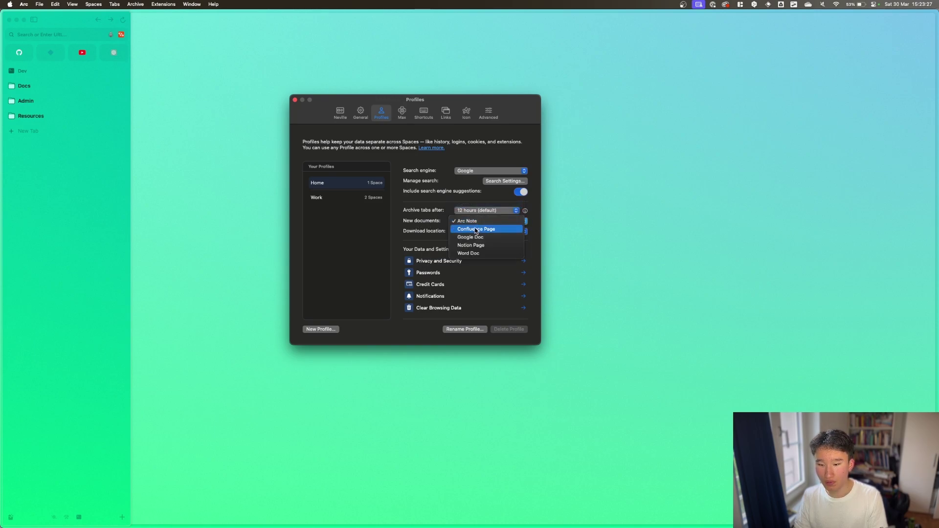
{"action": "left_click", "coordinate": [489, 239]}
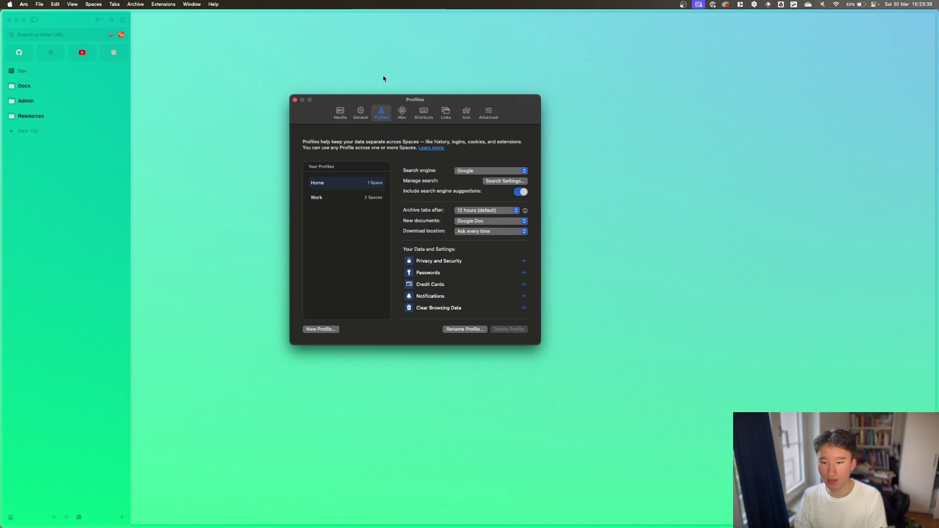
Open the Max settings page and scroll its feature list, repositioning the settings window.
{"action": "left_click", "coordinate": [401, 113]}
{"action": "left_click_drag", "start_coordinate": [403, 98], "coordinate": [304, 41]}
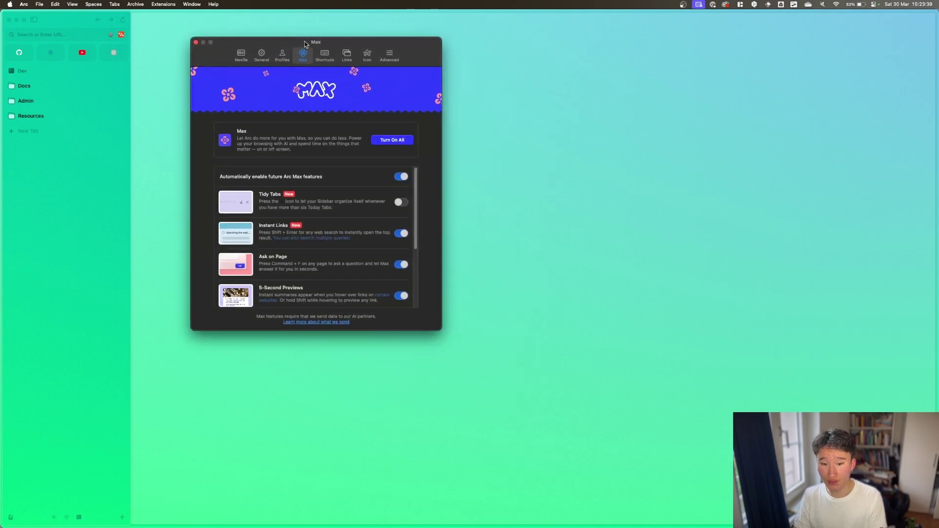
{"action": "scroll", "coordinate": [317, 248], "scroll_direction": "down", "scroll_amount": 5}
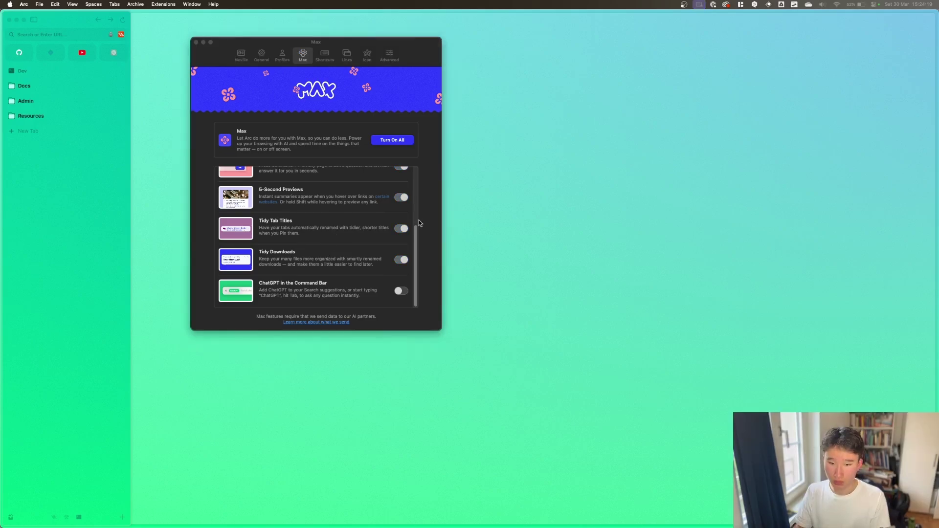
{"action": "scroll", "coordinate": [365, 251], "scroll_direction": "up", "scroll_amount": 5}
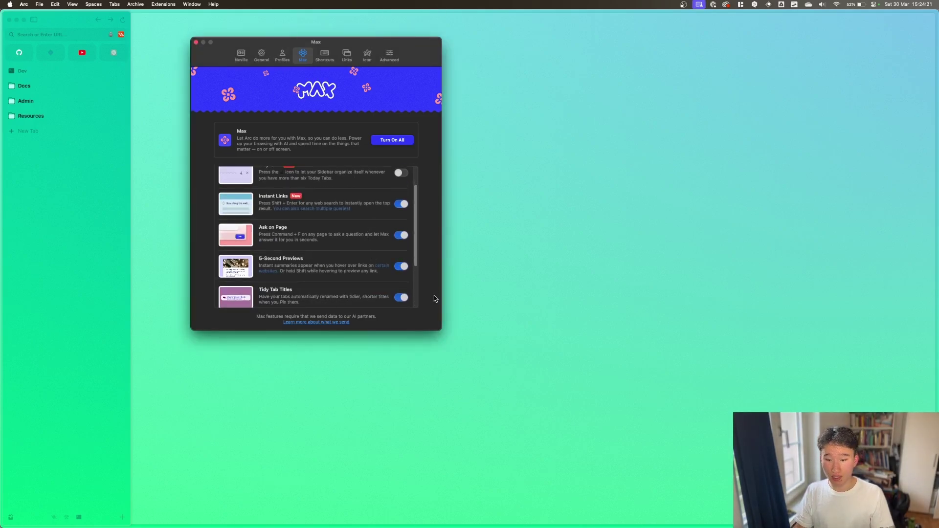
{"action": "scroll", "coordinate": [304, 288], "scroll_direction": "down", "scroll_amount": 3}
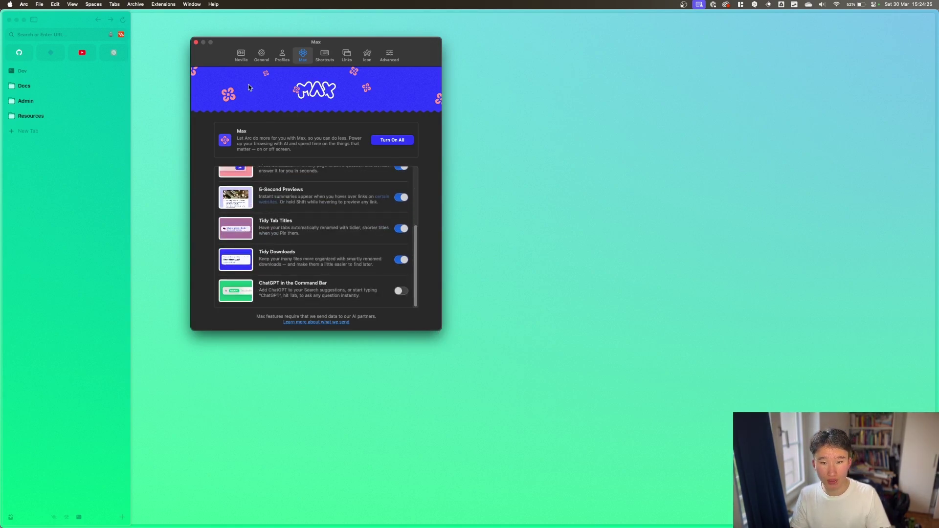
{"action": "left_click_drag", "start_coordinate": [224, 43], "coordinate": [353, 61]}
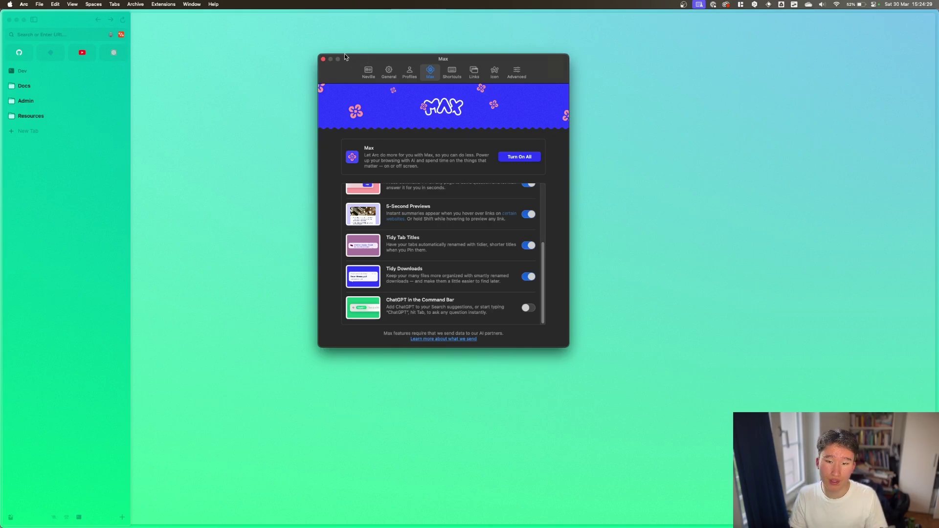
{"action": "left_click_drag", "start_coordinate": [345, 60], "coordinate": [310, 52]}
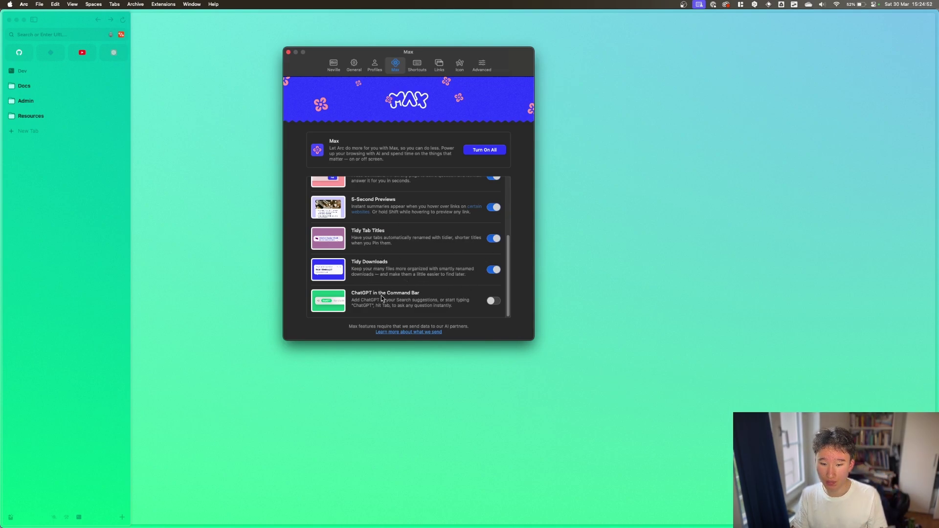
{"action": "key", "text": "super+w"}
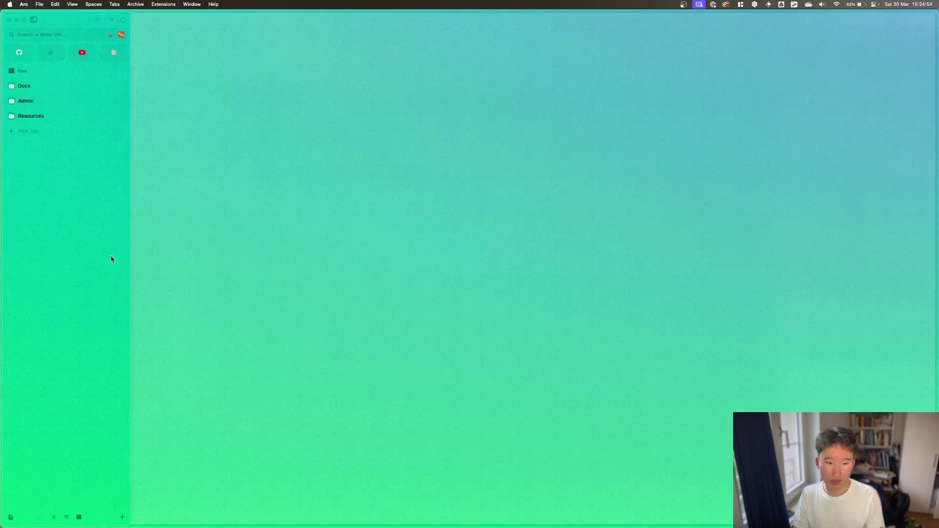
{"action": "key", "text": "super+t"}
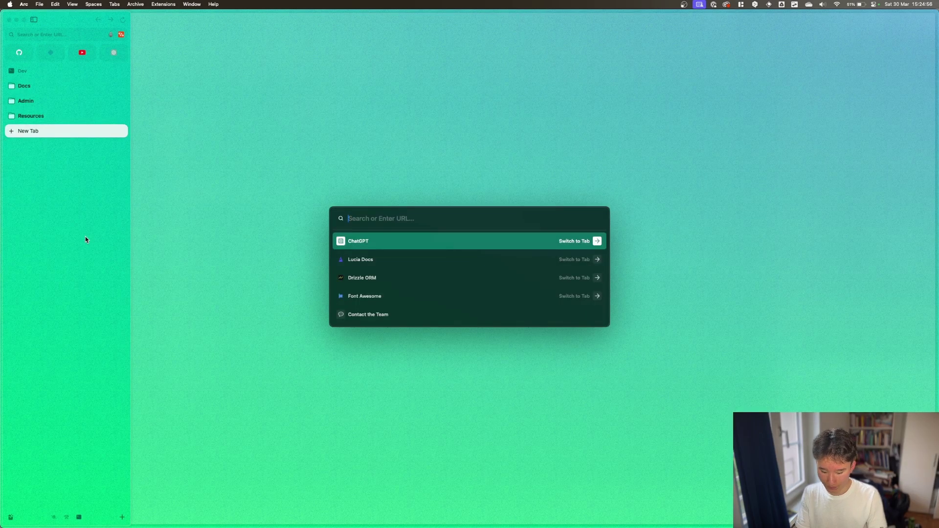
{"action": "type", "text": "name"}
{"action": "key", "text": "Return"}
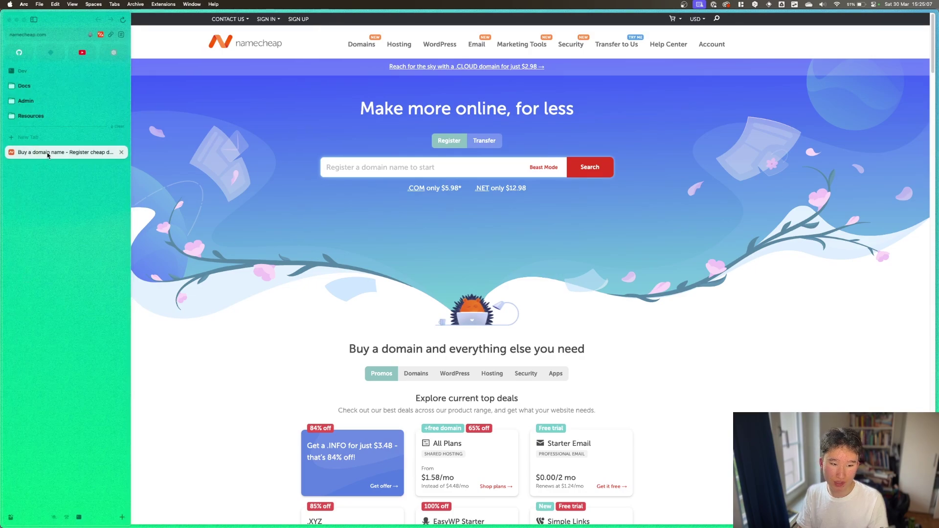
{"action": "left_click_drag", "start_coordinate": [46, 156], "coordinate": [49, 128]}
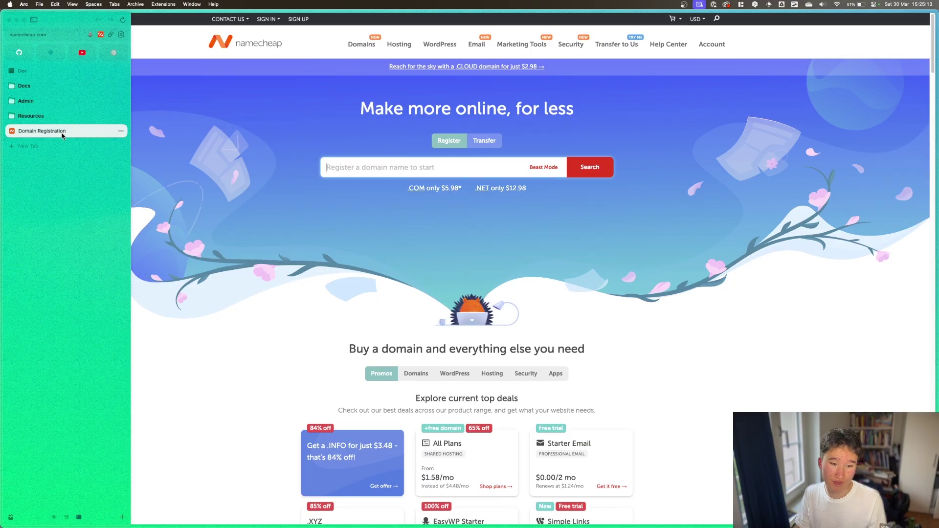
{"action": "key", "text": "super+w"}
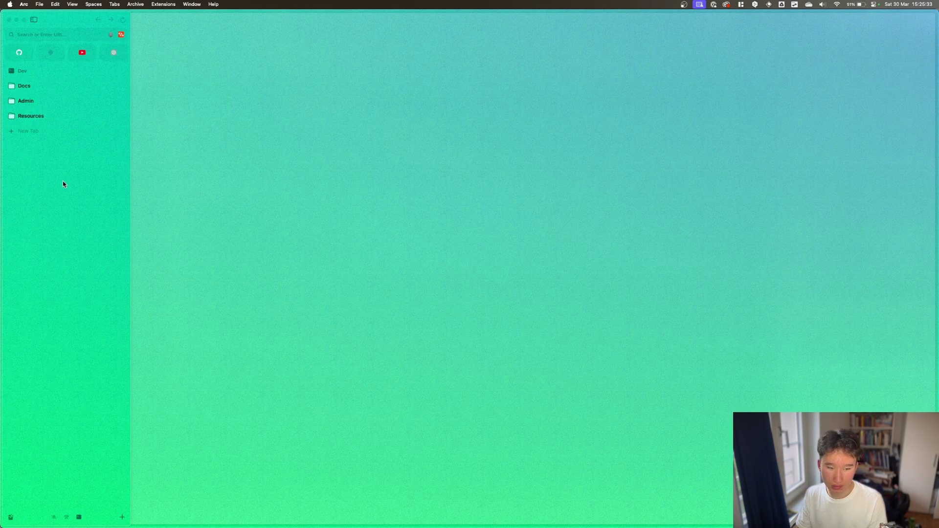
{"action": "key", "text": "super+t"}
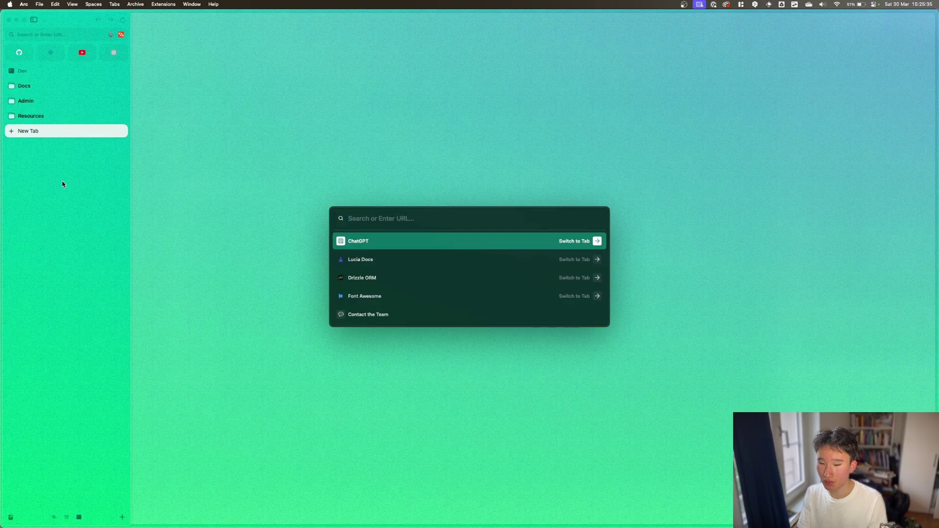
{"action": "type", "text": "how to boil water"}
{"action": "key", "text": "Return"}
{"action": "mouse_move", "coordinate": [170, 185]}
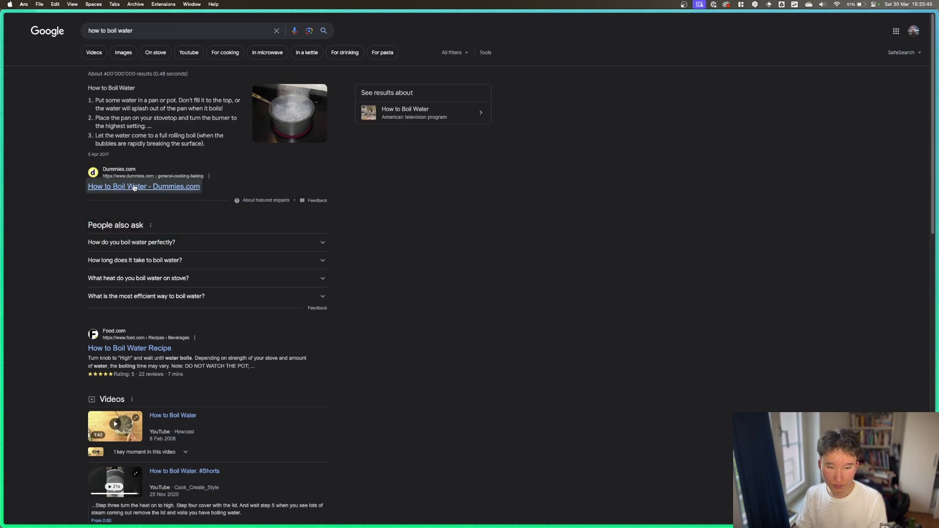
{"action": "mouse_move", "coordinate": [132, 186]}
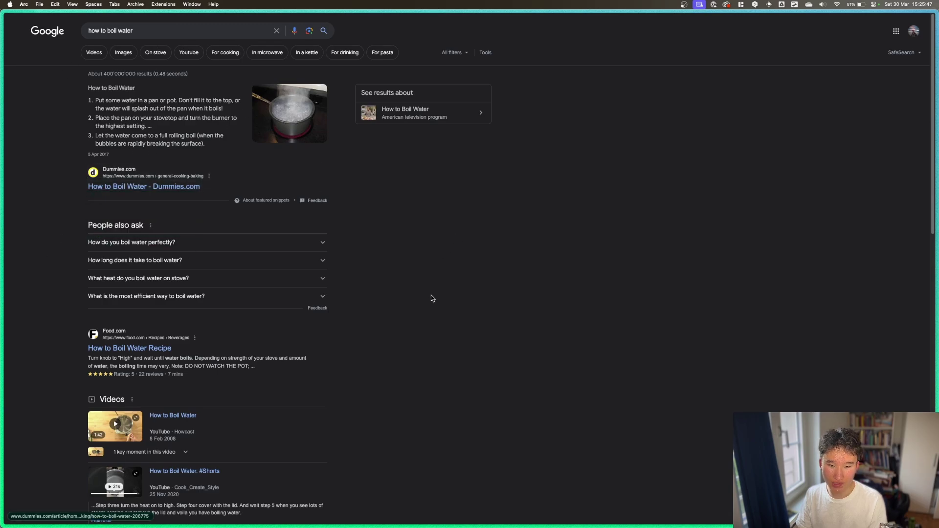
{"action": "key", "text": "super+w"}
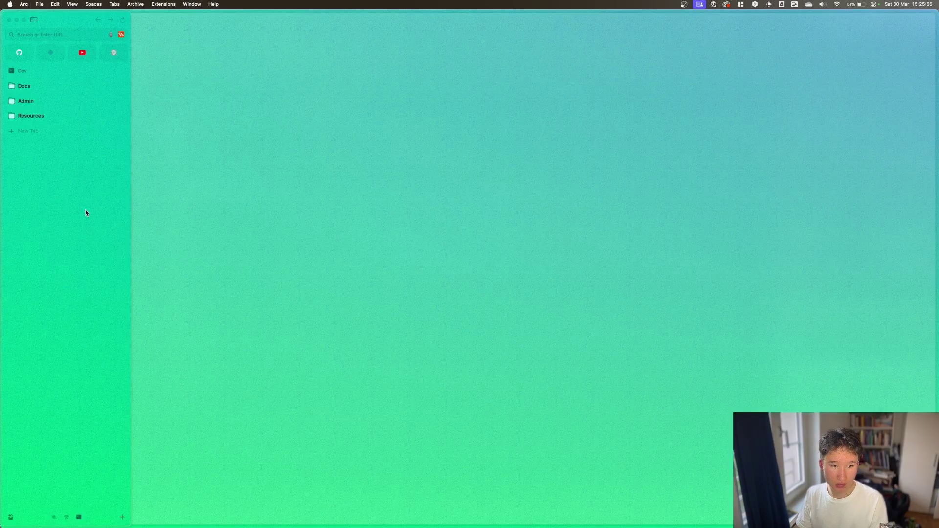
Open the Drizzle ORM docs page via a new-tab search for 'drizzz'.
{"action": "key", "text": "super+t"}
{"action": "type", "text": "drizzz"}
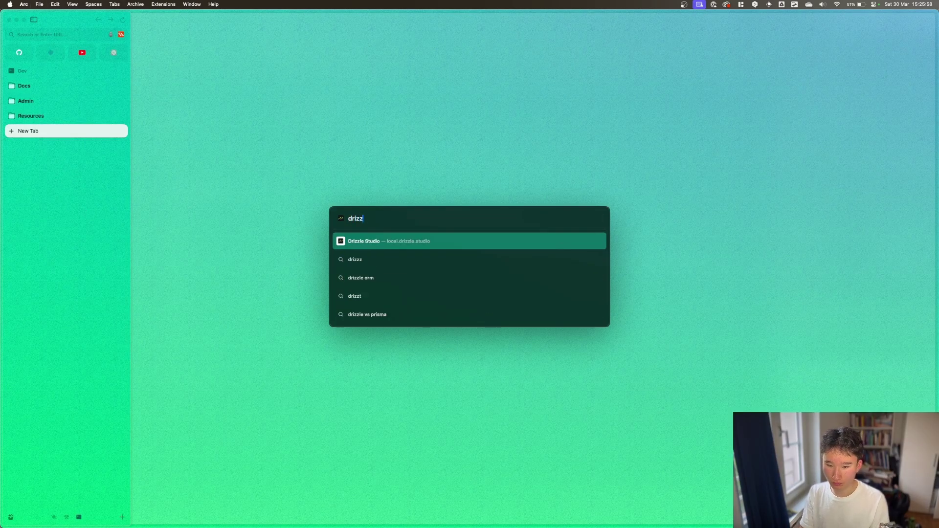
{"action": "key", "text": "Down"}
{"action": "key", "text": "Return"}
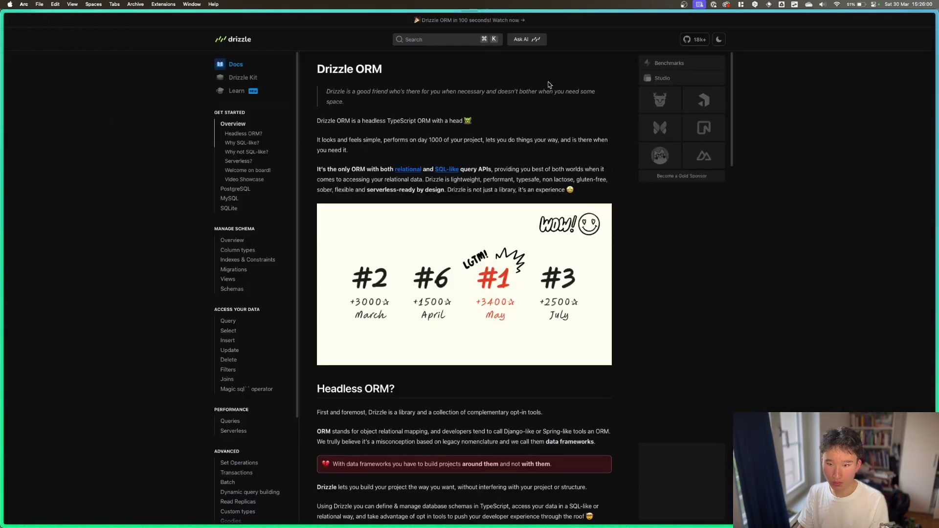
Ask the page 'what is drizzle orm?' and type the follow-up 'should I use it'.
{"action": "key", "text": "super+f"}
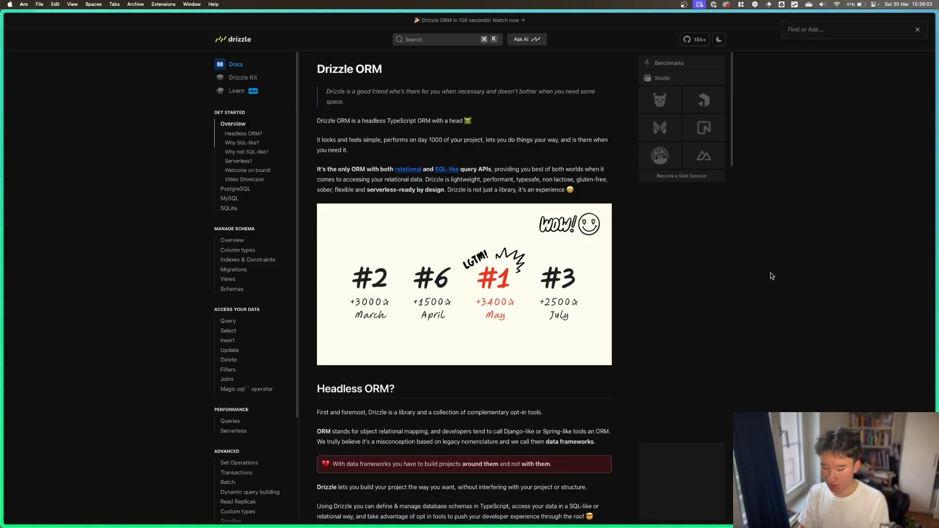
{"action": "type", "text": "what is"}
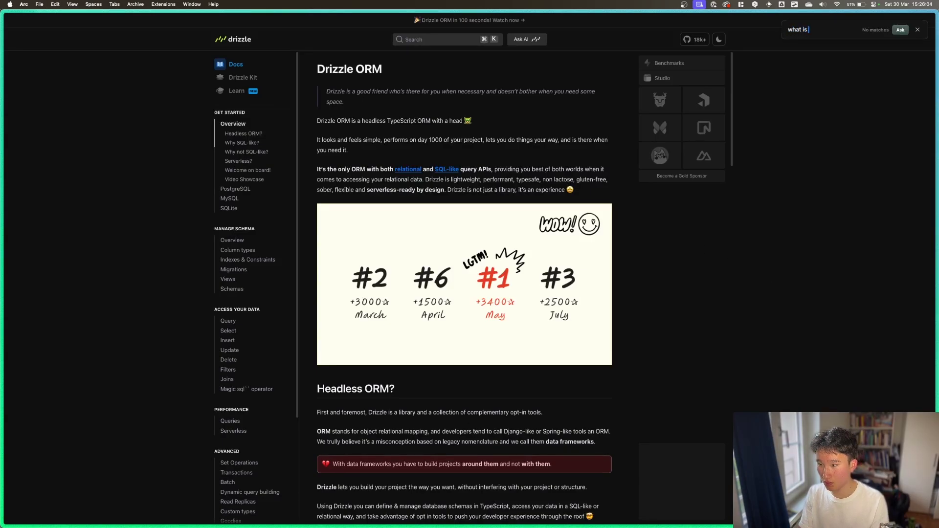
{"action": "type", "text": " drizzle orm"}
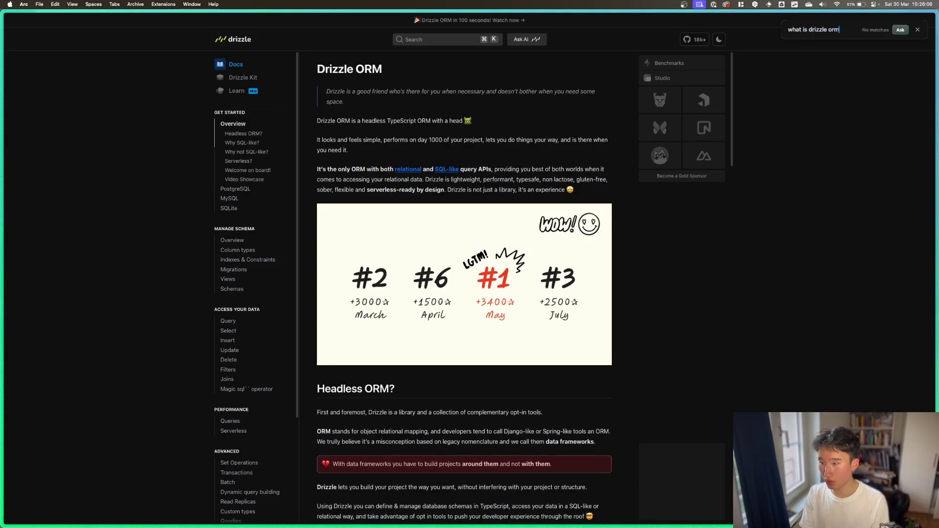
{"action": "type", "text": "?"}
{"action": "key", "text": "Return"}
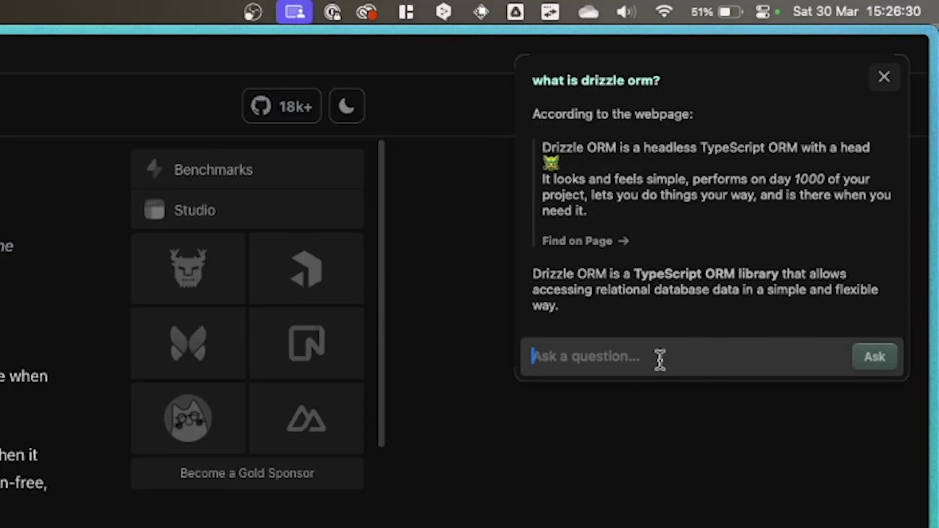
{"action": "type", "text": "should I use i"}
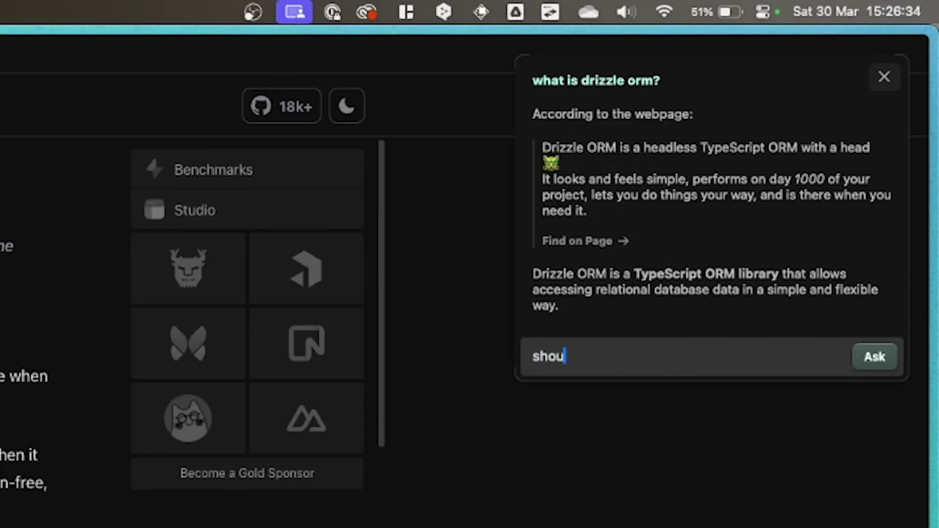
{"action": "type", "text": "t"}
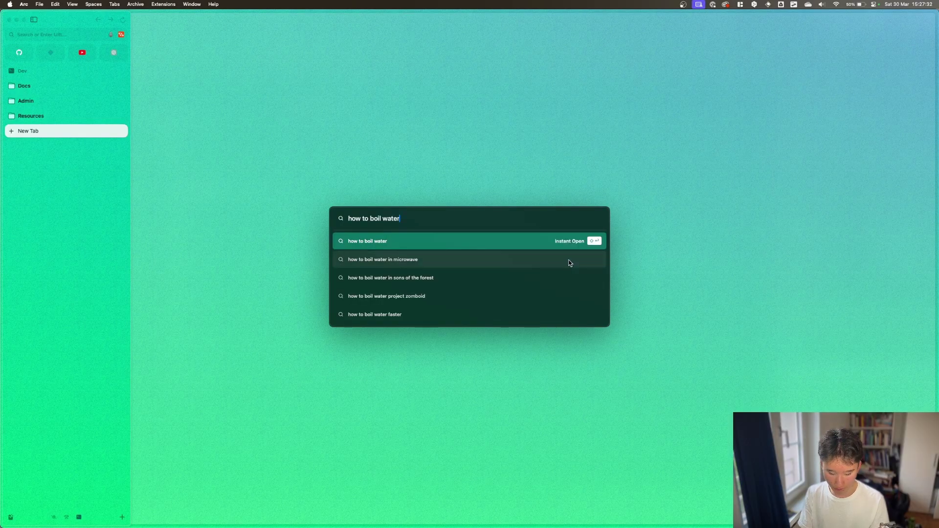
Instant Open the top result for the boiling water search and scroll through it.
{"action": "key", "text": "shift+Return"}
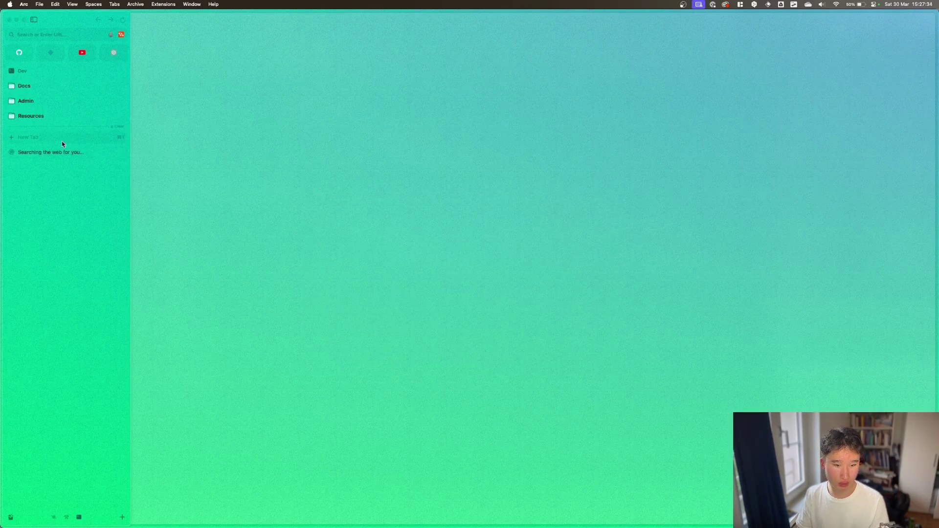
{"action": "scroll", "coordinate": [519, 348], "scroll_direction": "down", "scroll_amount": 5}
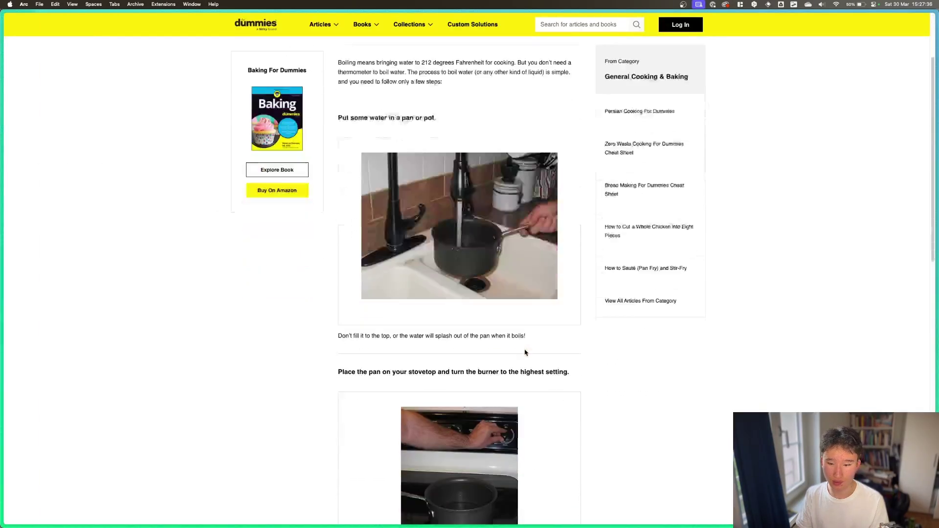
{"action": "scroll", "coordinate": [512, 342], "scroll_direction": "down", "scroll_amount": 10}
{"action": "scroll", "coordinate": [358, 305], "scroll_direction": "up", "scroll_amount": 20}
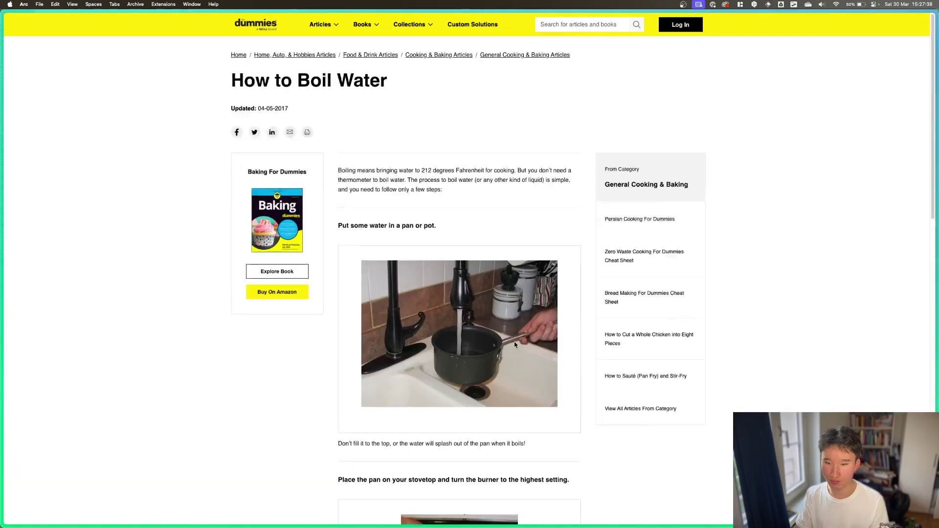
{"action": "scroll", "coordinate": [442, 308], "scroll_direction": "down", "scroll_amount": 8}
Instant Open the top result for 'how to set up drizzle orm relations', then open Arc Settings.
{"action": "key", "text": "super+t"}
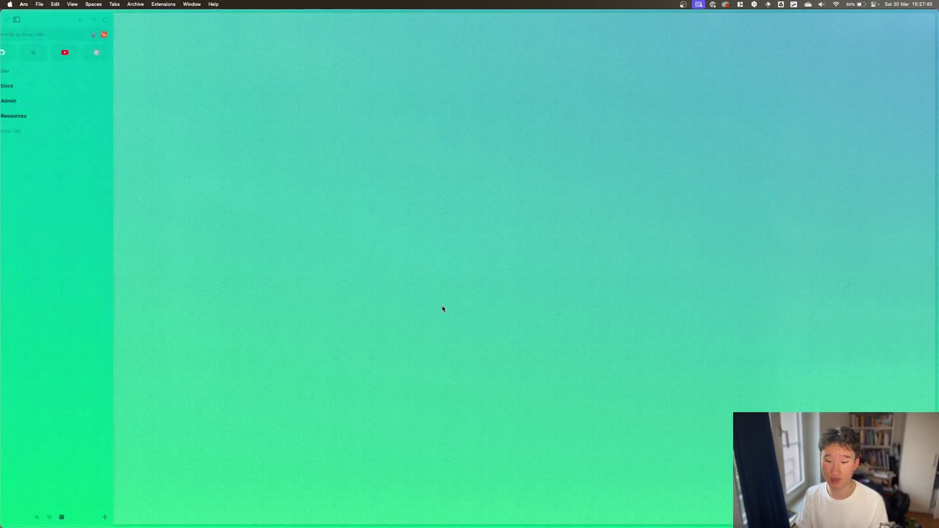
{"action": "type", "text": "how to "}
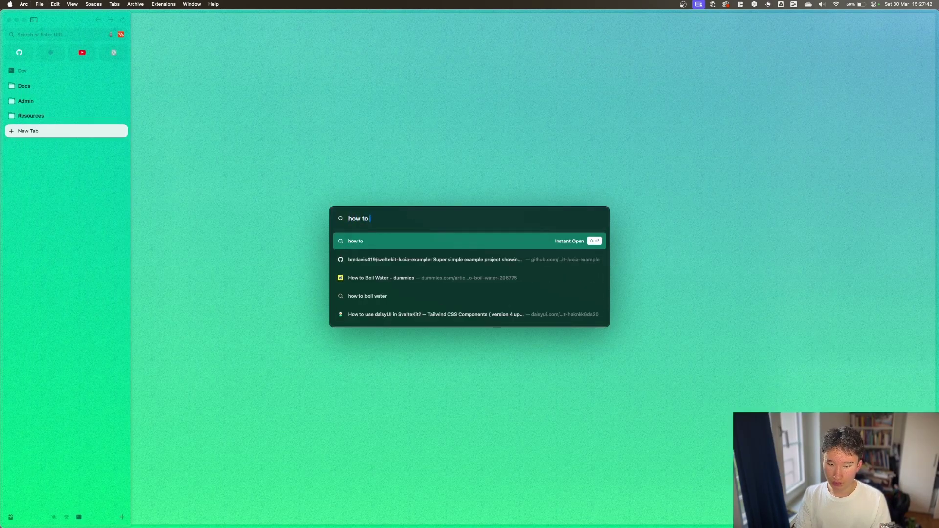
{"action": "type", "text": "set up dri"}
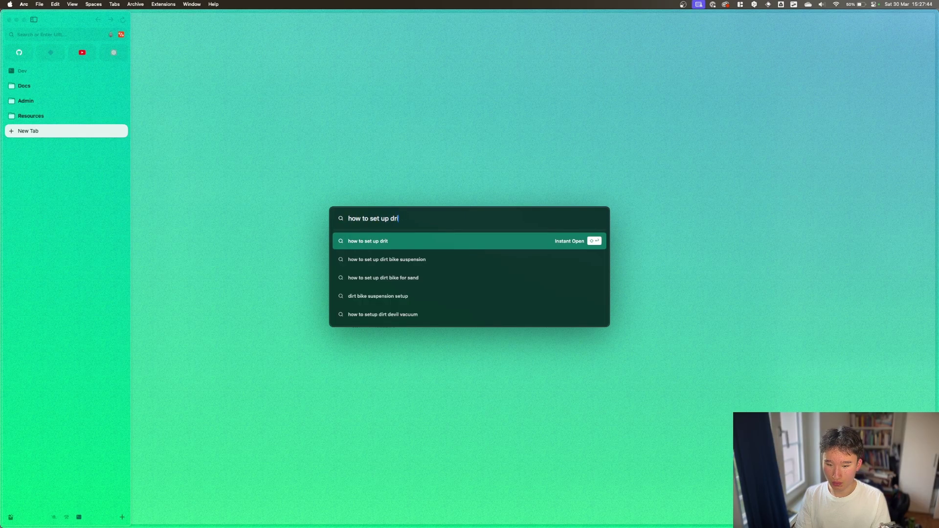
{"action": "type", "text": "zzle orm relatop"}
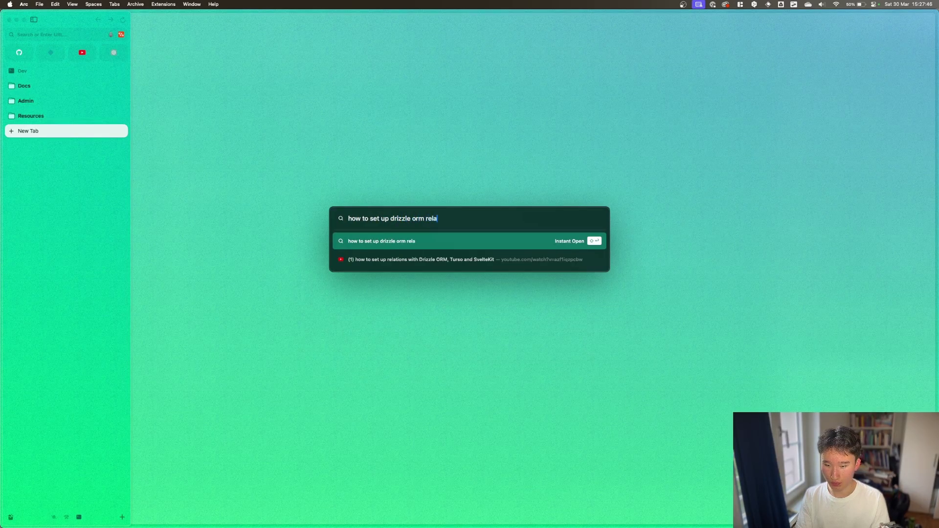
{"action": "key", "text": "BackSpace"}
{"action": "key", "text": "BackSpace"}
{"action": "type", "text": "ions"}
{"action": "key", "text": "shift+Return"}
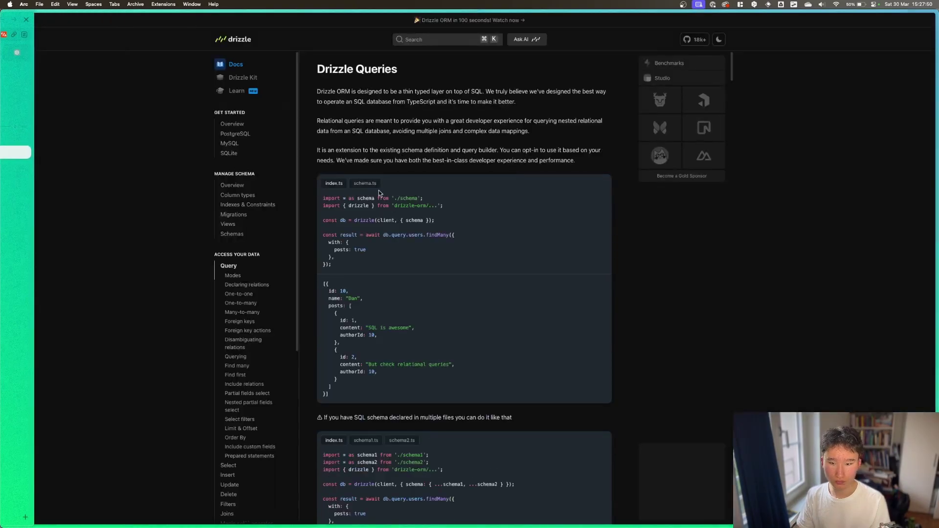
{"action": "scroll", "coordinate": [479, 278], "scroll_direction": "down", "scroll_amount": 10}
{"action": "scroll", "coordinate": [480, 278], "scroll_direction": "down", "scroll_amount": 5}
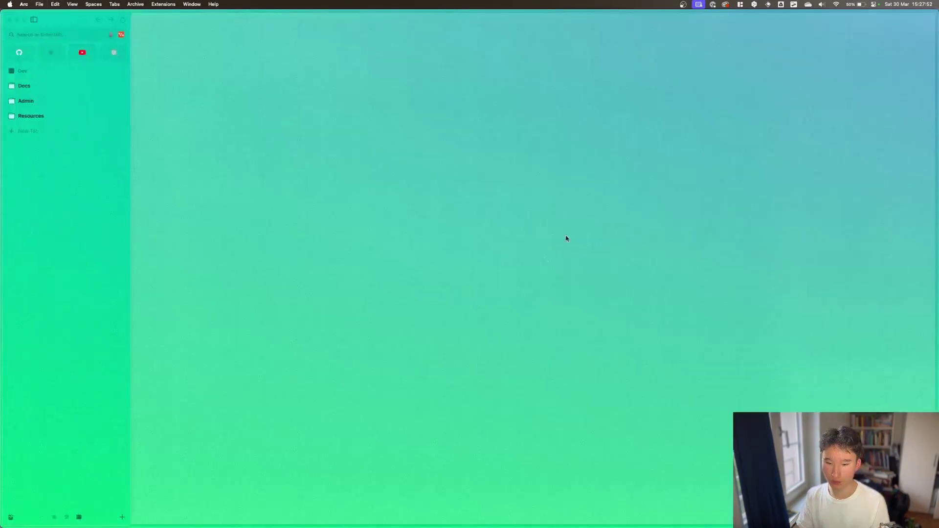
{"action": "key", "text": "super+comma"}
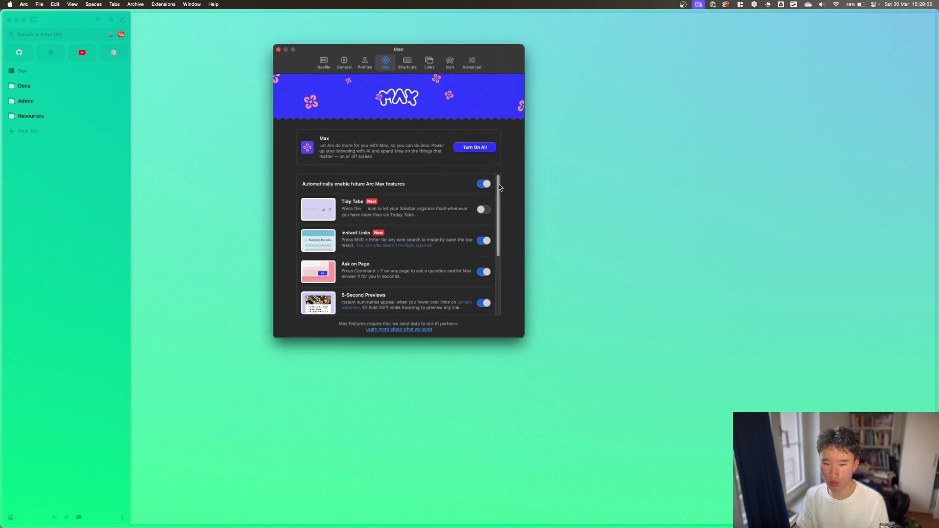
Review the Keyboard Shortcuts settings list, close settings, and switch to VS Code.
{"action": "left_click_drag", "start_coordinate": [407, 50], "coordinate": [472, 66]}
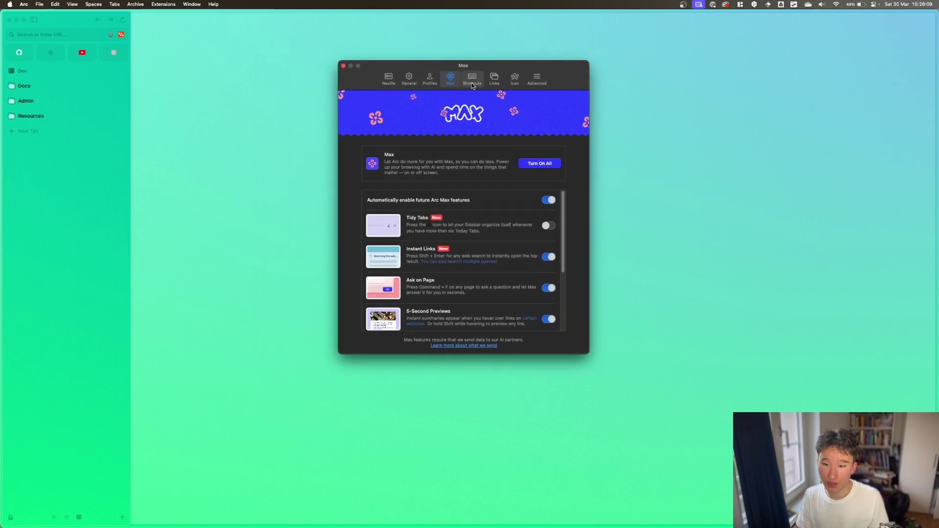
{"action": "left_click", "coordinate": [472, 79]}
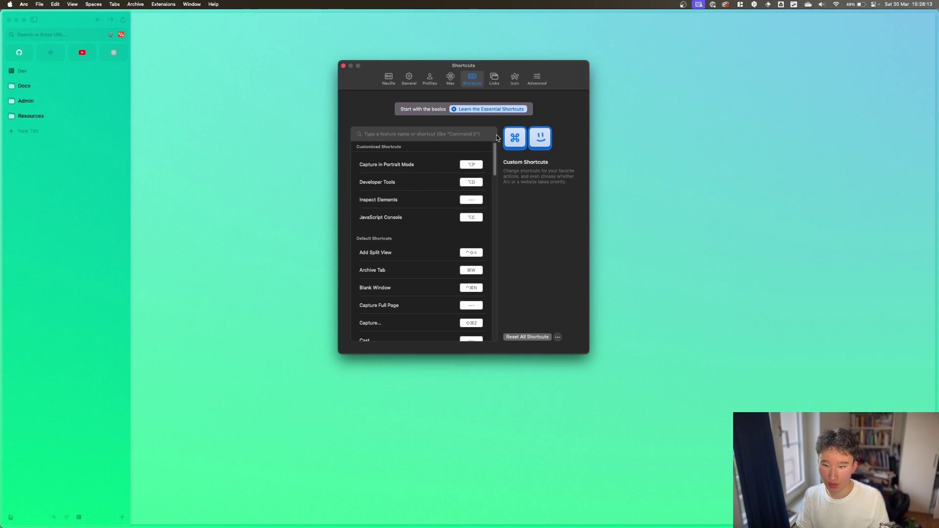
{"action": "scroll", "coordinate": [423, 267], "scroll_direction": "down", "scroll_amount": 20}
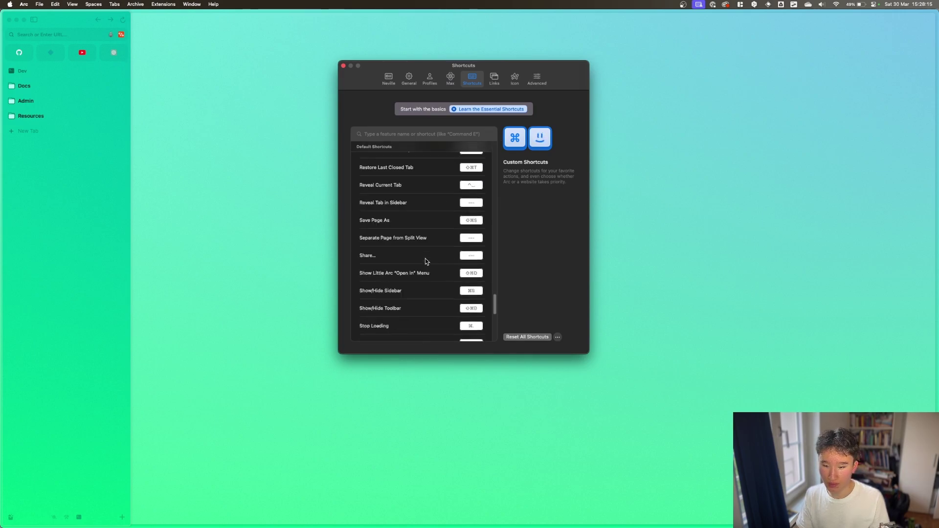
{"action": "scroll", "coordinate": [424, 258], "scroll_direction": "up", "scroll_amount": 20}
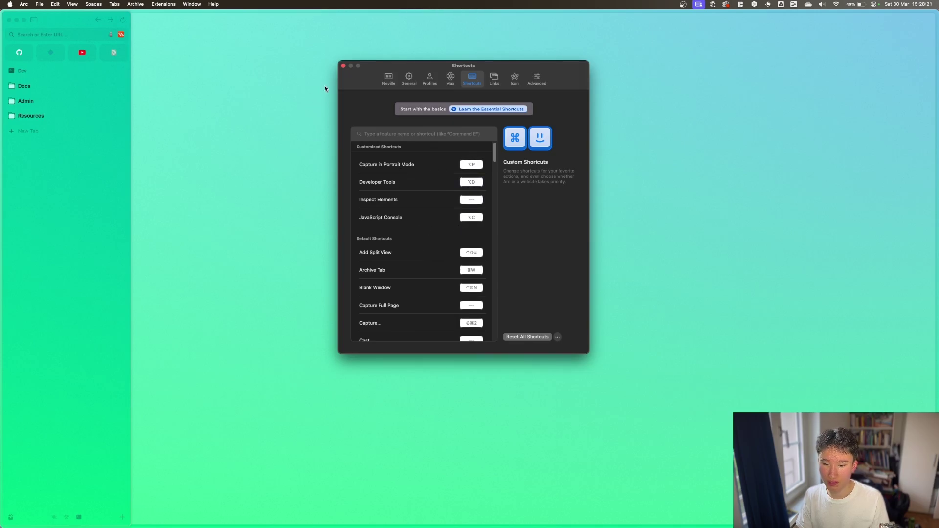
{"action": "left_click", "coordinate": [343, 66]}
{"action": "key", "text": "super+Tab"}
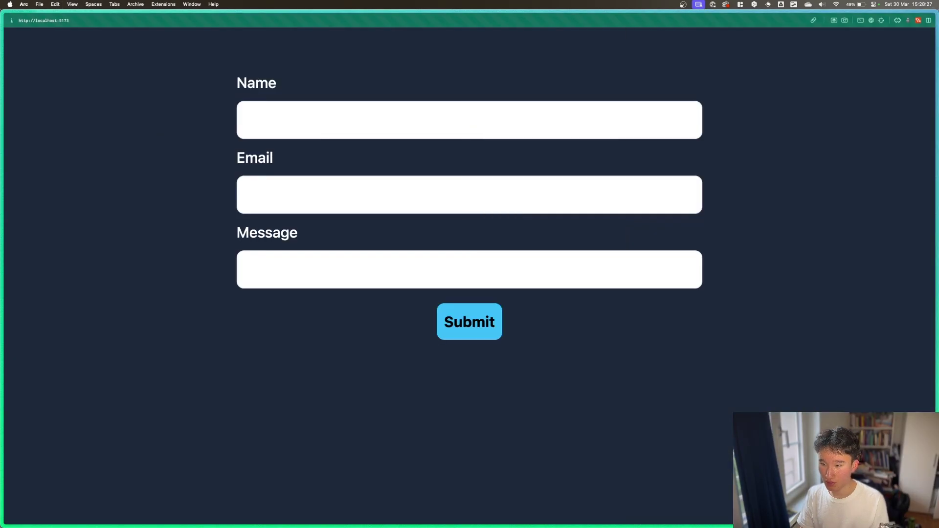
{"action": "key", "text": "super+alt+i"}
{"action": "key", "text": "super+alt+i"}
Toggle DevTools on the Little Arc form preview, close it, and stop the dev server in VS Code.
{"action": "key", "text": "super+o"}
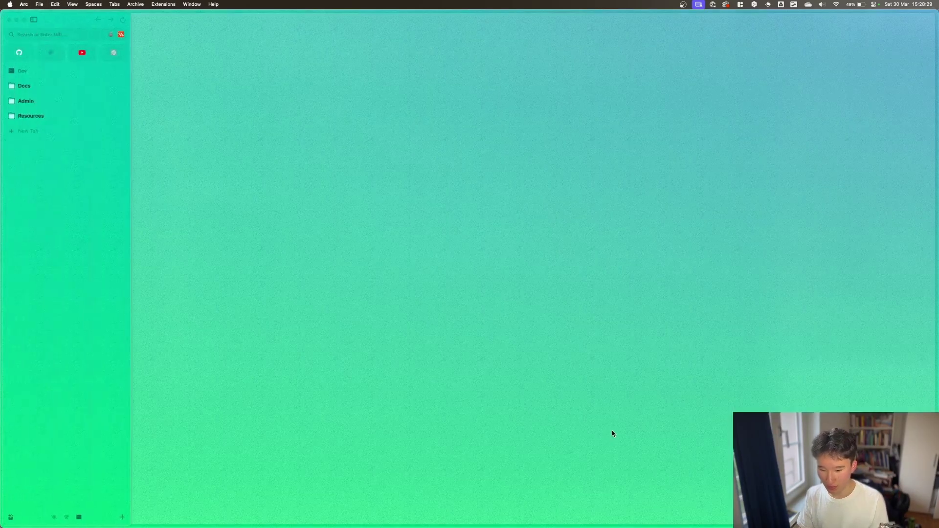
{"action": "key", "text": "alt+Tab"}
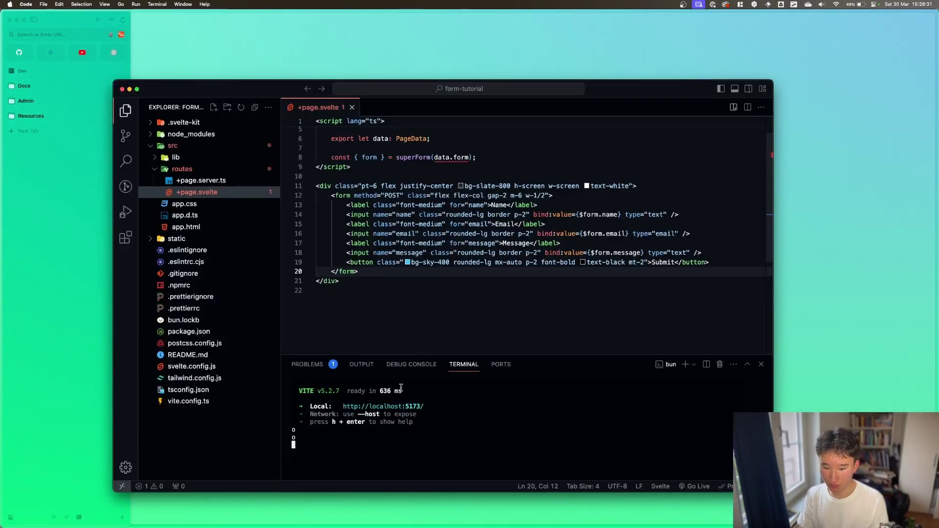
{"action": "key", "text": "ctrl+c"}
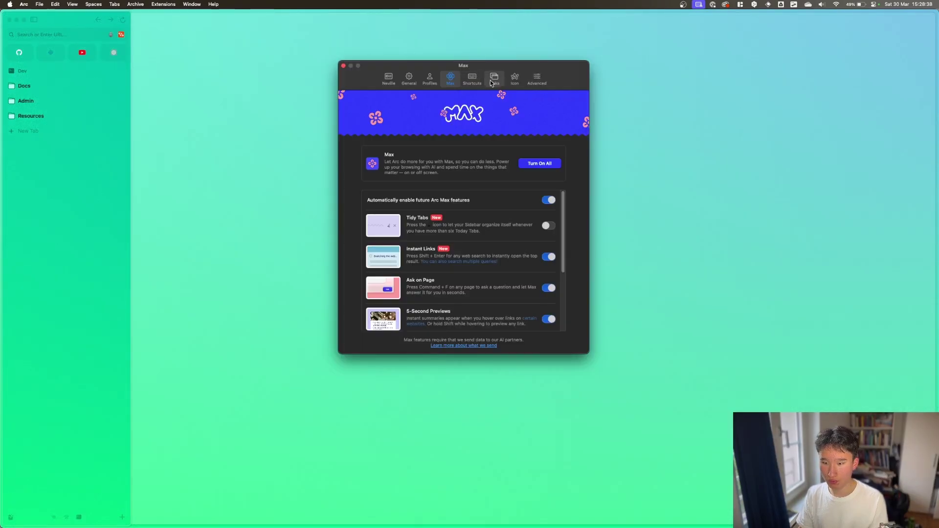
In Links settings, disable Little Arc for ⌥⌘-clicked links, keep archiving after 1 hour, and close.
{"action": "left_click", "coordinate": [494, 78]}
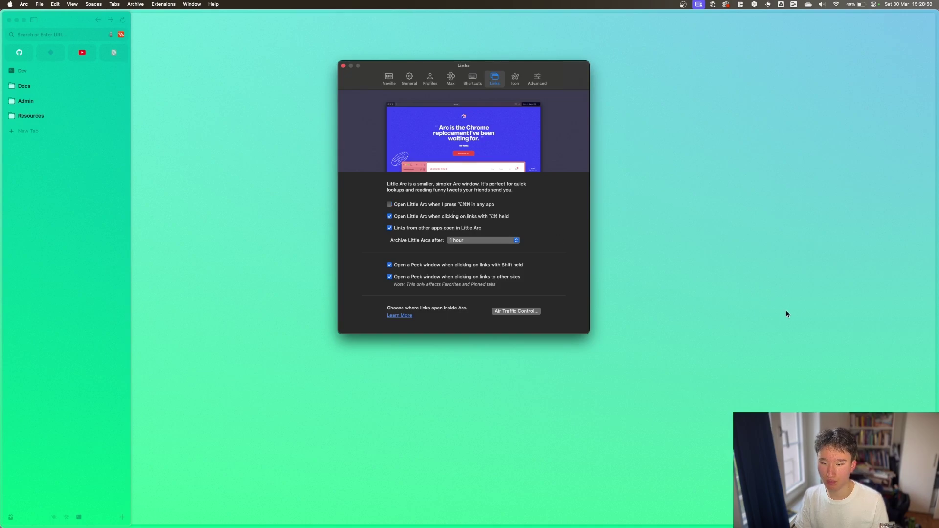
{"action": "left_click", "coordinate": [435, 215]}
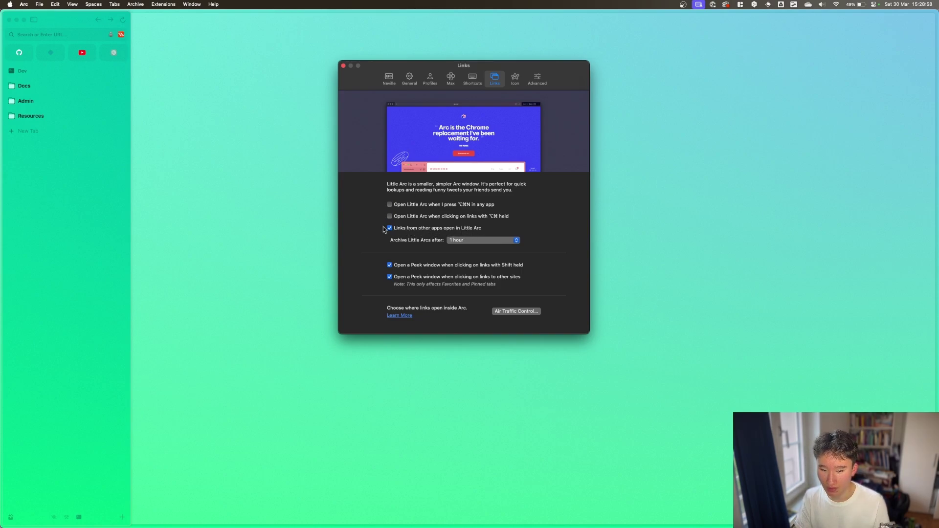
{"action": "left_click", "coordinate": [490, 240]}
{"action": "left_click", "coordinate": [426, 247]}
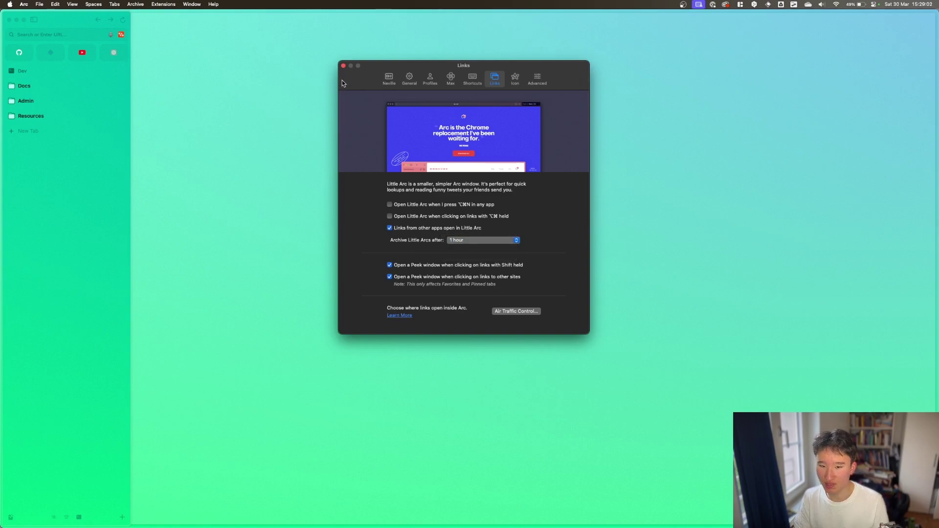
{"action": "left_click", "coordinate": [344, 65]}
Type a YouTube channel URL into the file and open it in a Little Arc window.
{"action": "mouse_move", "coordinate": [1, 342]}
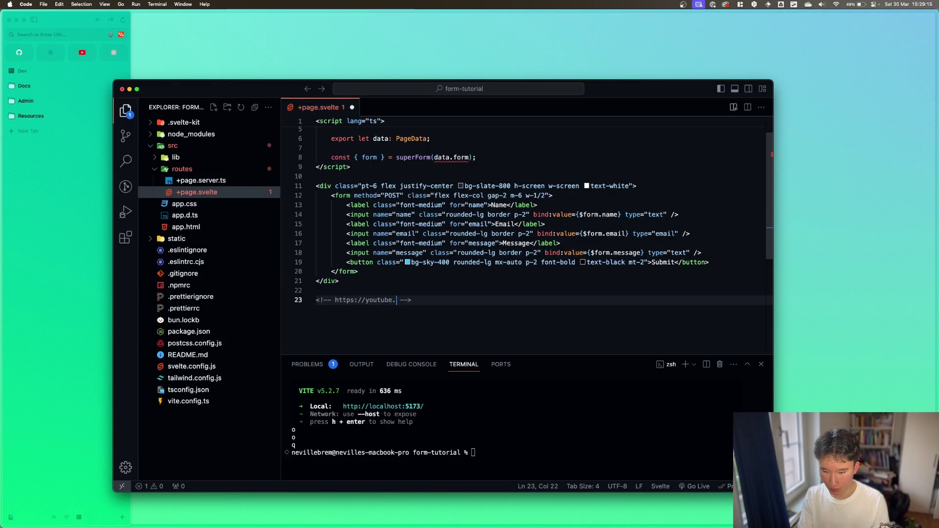
{"action": "type", "text": "illebrem"}
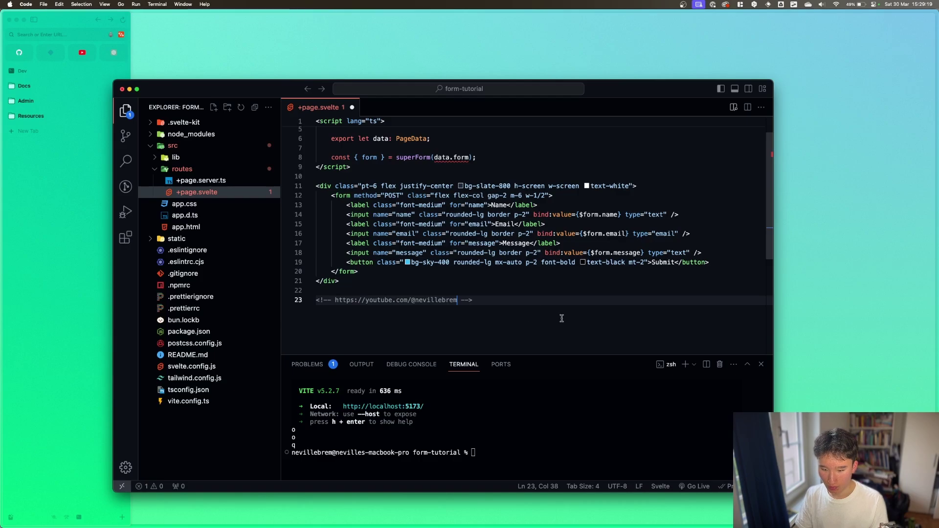
{"action": "left_click", "coordinate": [430, 299], "text": "super"}
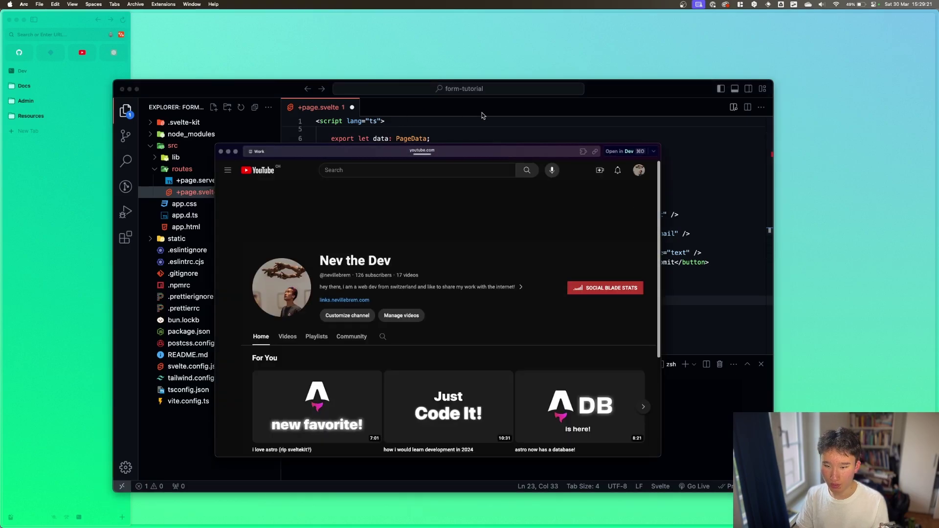
Move and scroll the YouTube Little Arc window, expand it to fill the screen, then close it.
{"action": "left_click_drag", "start_coordinate": [604, 147], "coordinate": [615, 87]}
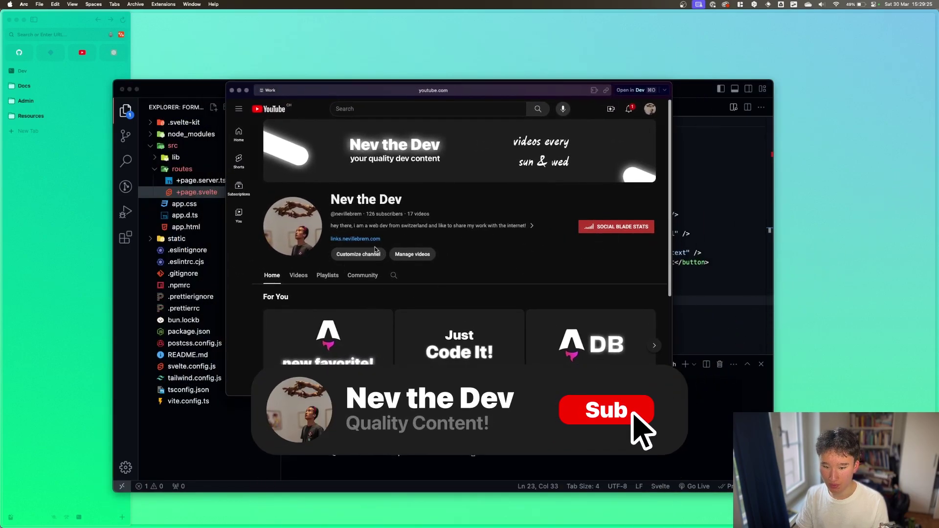
{"action": "scroll", "coordinate": [460, 286], "scroll_direction": "down", "scroll_amount": 5}
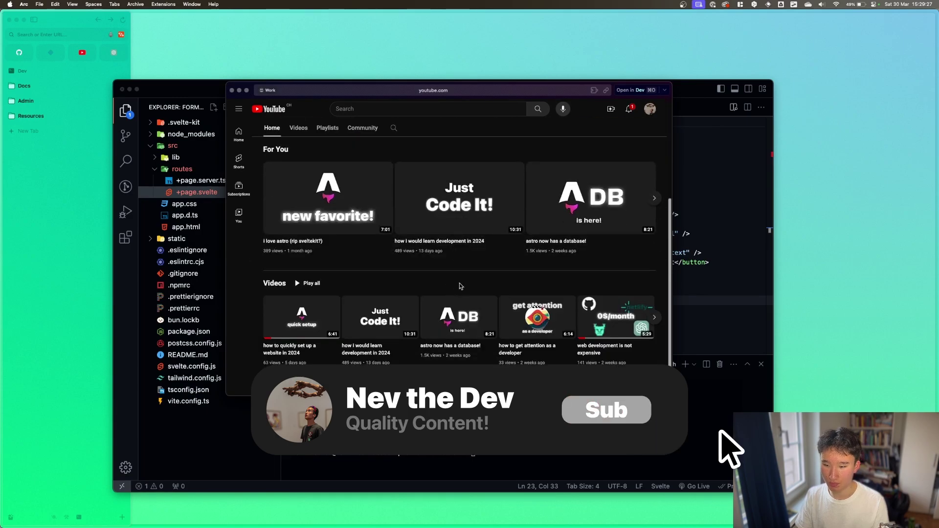
{"action": "scroll", "coordinate": [459, 286], "scroll_direction": "up", "scroll_amount": 5}
{"action": "scroll", "coordinate": [460, 286], "scroll_direction": "down", "scroll_amount": 5}
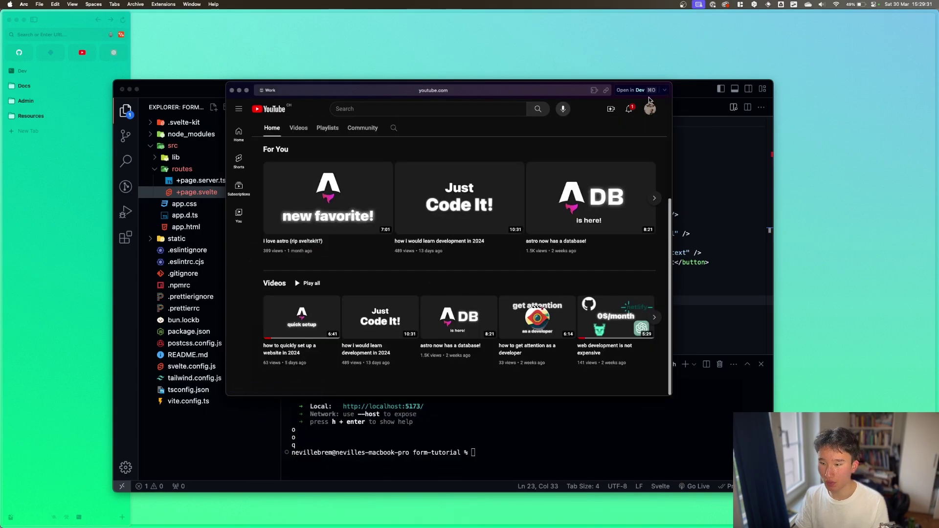
{"action": "scroll", "coordinate": [649, 181], "scroll_direction": "up", "scroll_amount": 5}
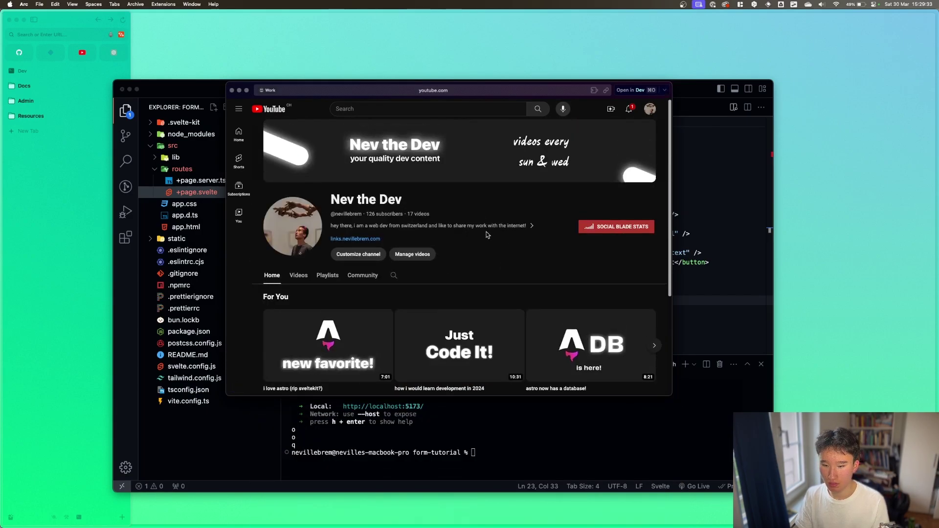
{"action": "mouse_move", "coordinate": [247, 90]}
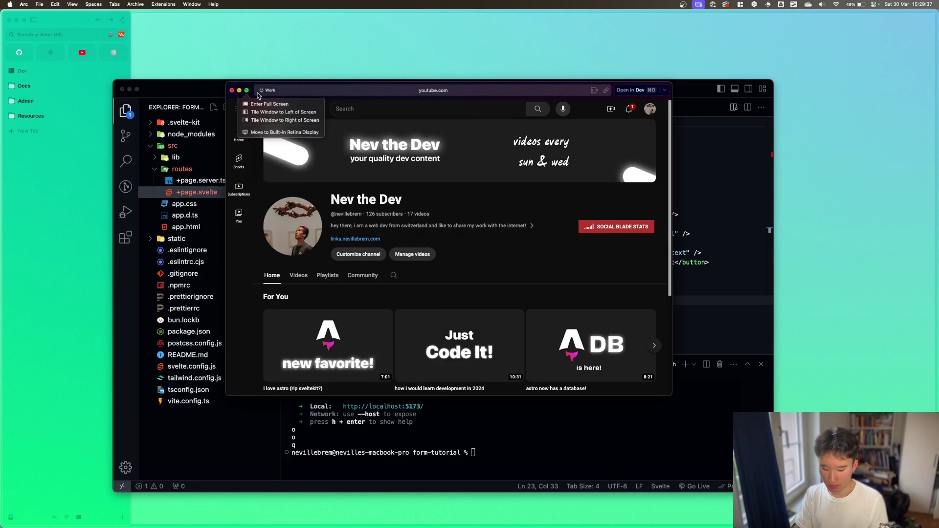
{"action": "left_click", "coordinate": [274, 113]}
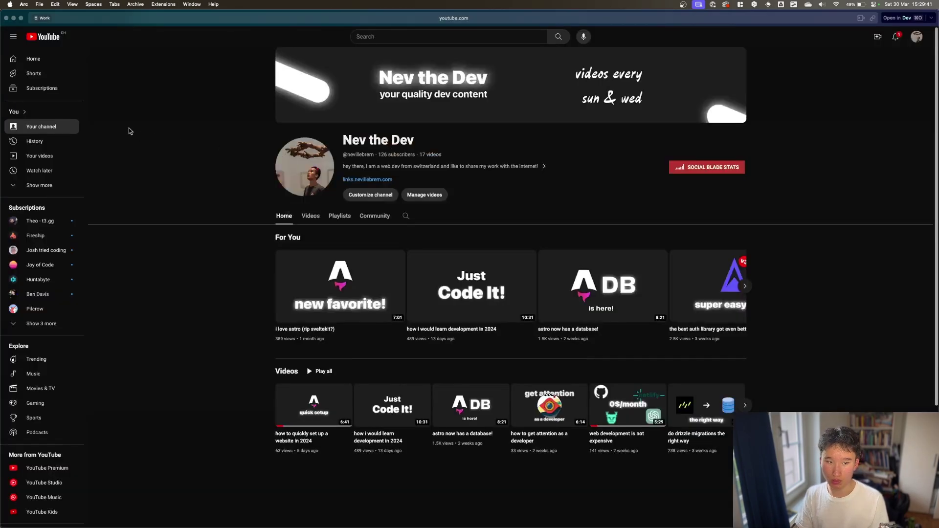
{"action": "left_click", "coordinate": [7, 18]}
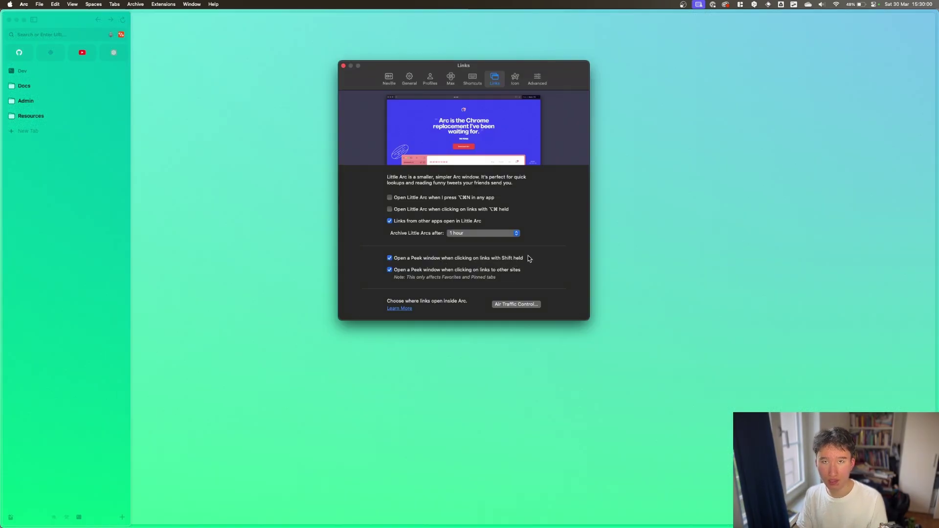
Close Settings, expand the Docs folder, then move and dismiss the SQL-like link Peek preview.
{"action": "left_click", "coordinate": [343, 66]}
{"action": "left_click", "coordinate": [67, 89]}
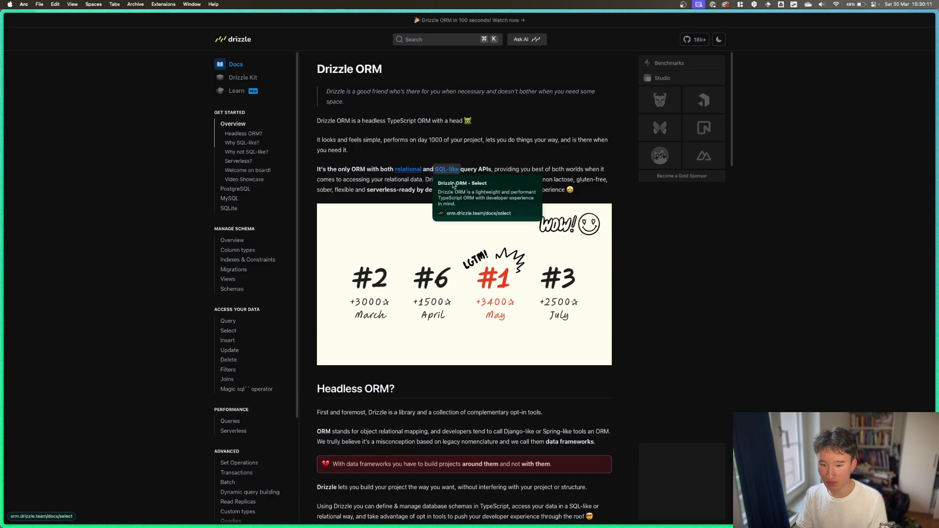
{"action": "left_click_drag", "start_coordinate": [507, 220], "coordinate": [815, 107]}
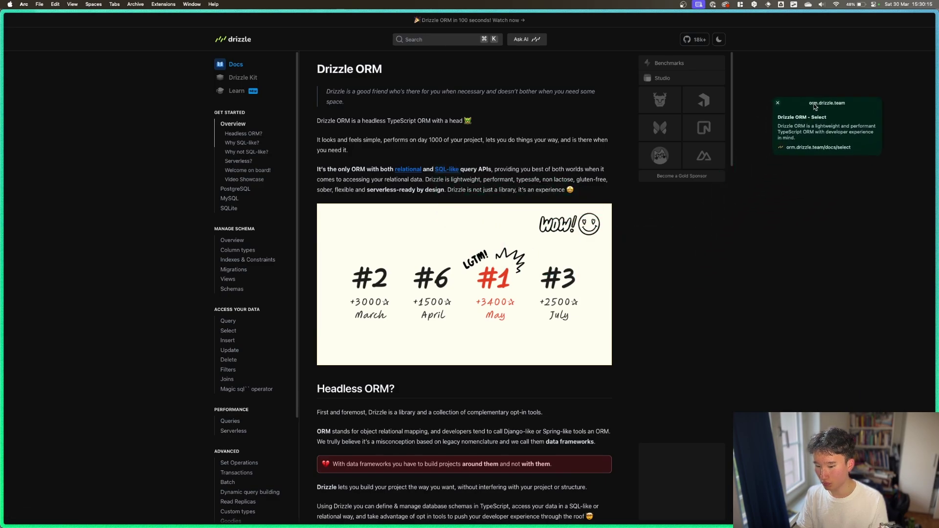
{"action": "left_click", "coordinate": [778, 104]}
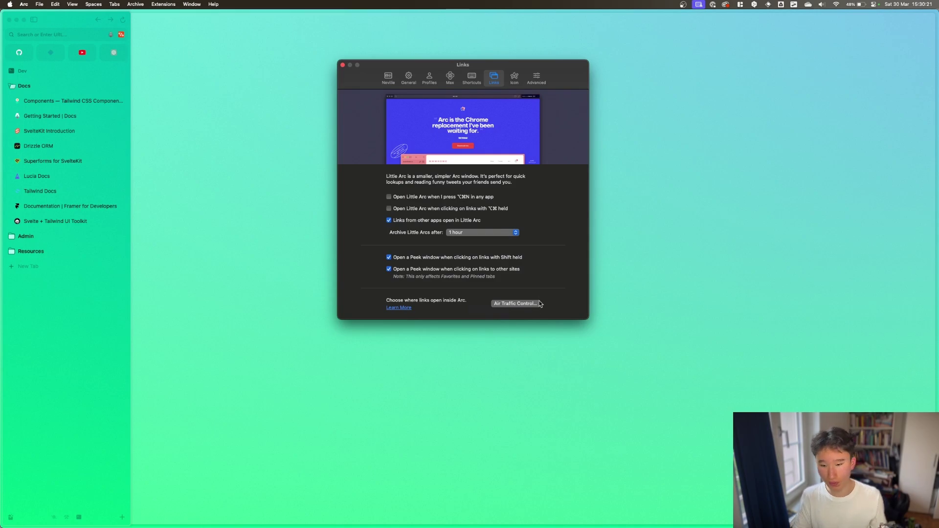
Add an Air Traffic Control route sending youtube.com links to the Home space.
{"action": "left_click", "coordinate": [518, 304]}
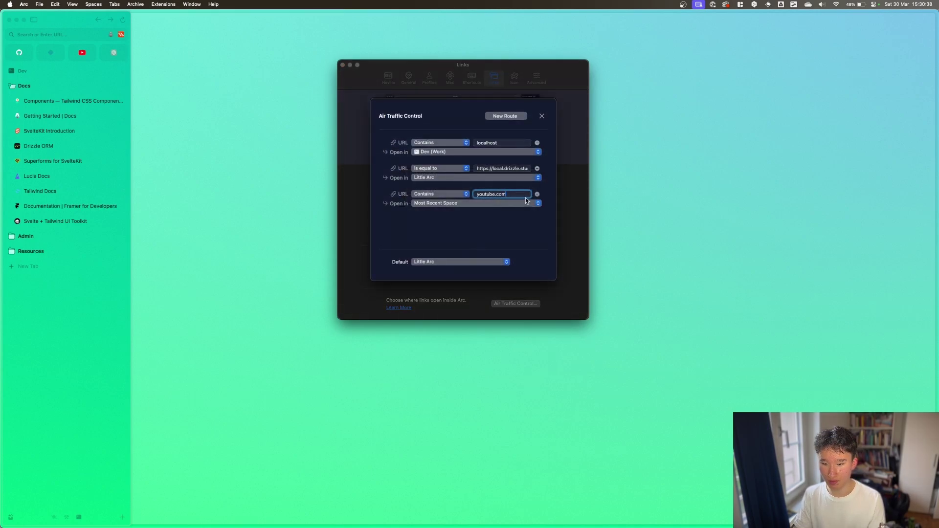
{"action": "left_click", "coordinate": [525, 201]}
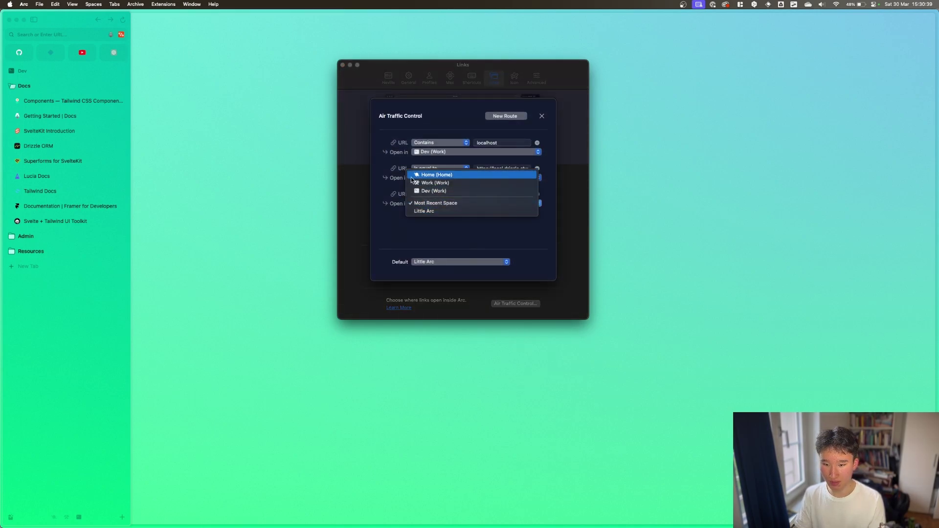
{"action": "left_click", "coordinate": [751, 329]}
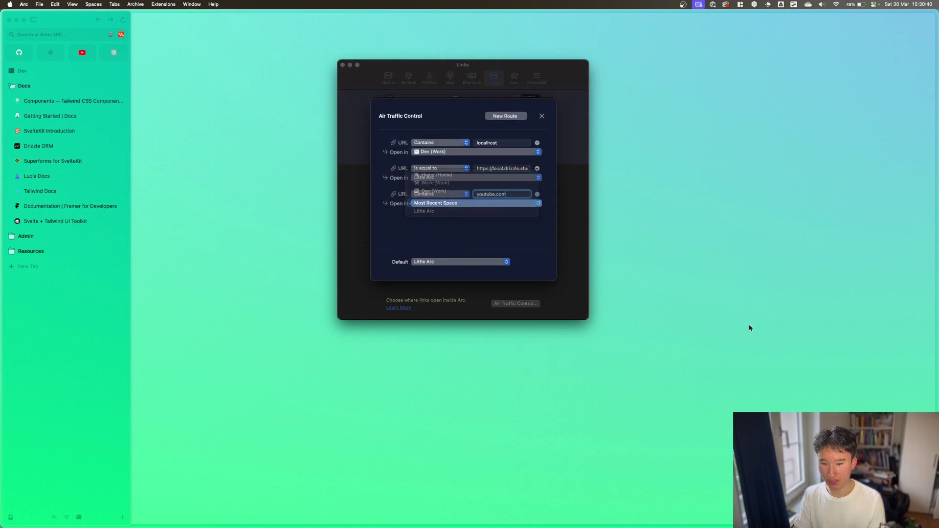
{"action": "left_click", "coordinate": [541, 116]}
Bring VS Code forward to test the route, then edit the second route's URL.
{"action": "mouse_move", "coordinate": [1, 372]}
{"action": "left_click", "coordinate": [2, 277]}
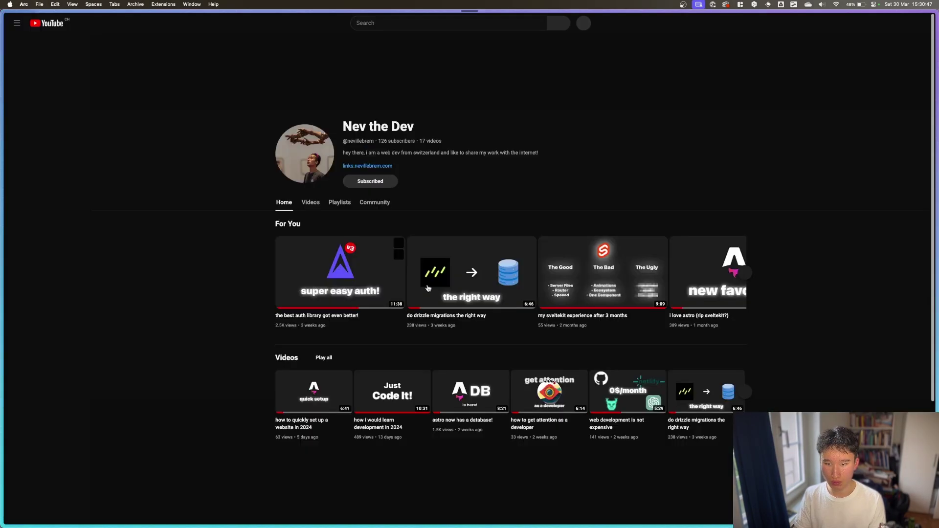
{"action": "mouse_move", "coordinate": [2, 209]}
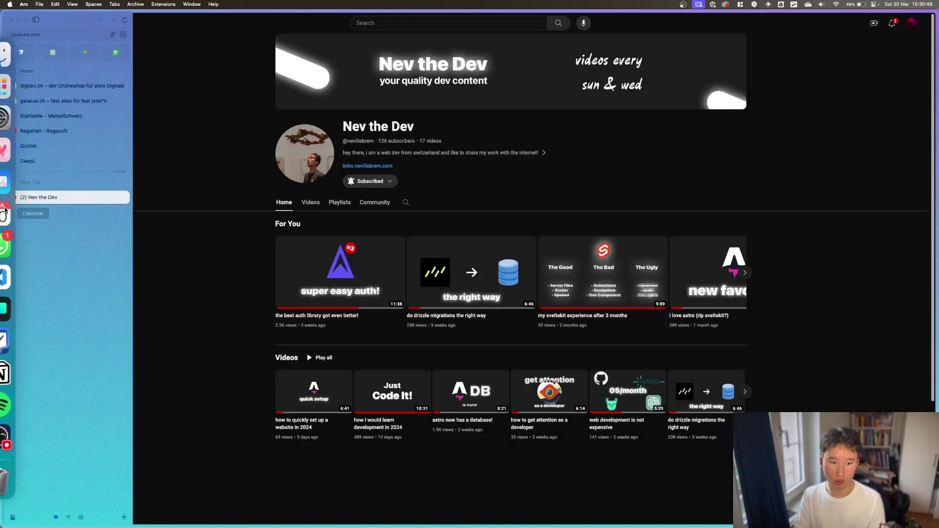
{"action": "scroll", "coordinate": [92, 280], "scroll_direction": "right", "scroll_amount": 3}
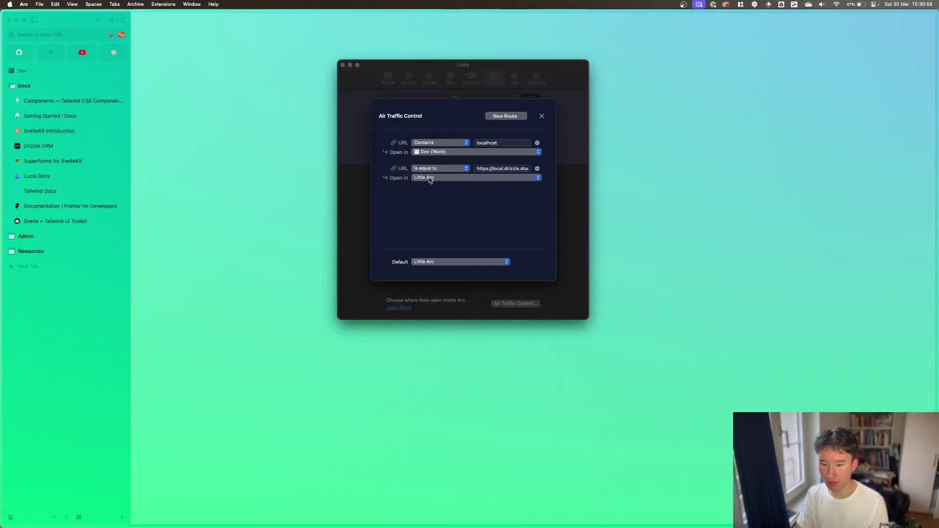
{"action": "left_click", "coordinate": [506, 169]}
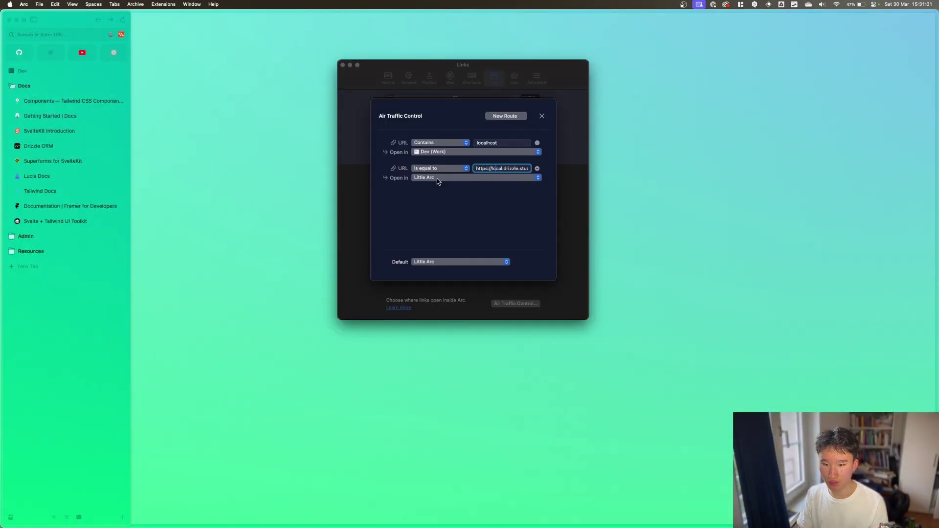
{"action": "left_click", "coordinate": [463, 207]}
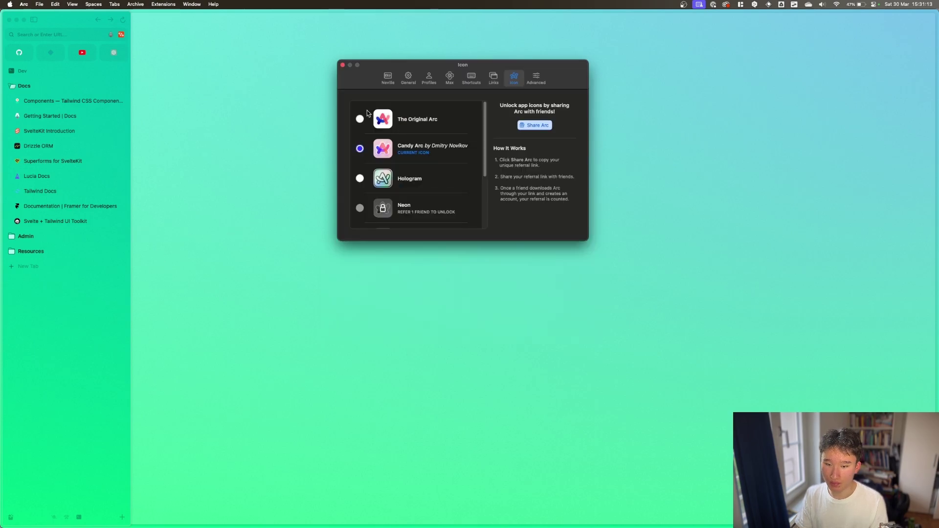
Try The Original Arc app icon, switch back to Candy Arc, and scroll the icon list.
{"action": "left_click", "coordinate": [360, 119]}
{"action": "left_click", "coordinate": [359, 149]}
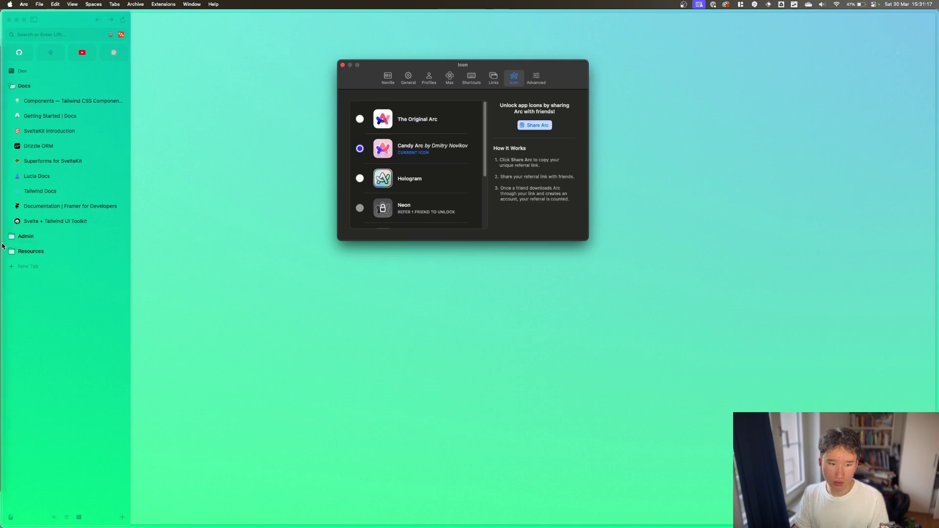
{"action": "mouse_move", "coordinate": [4, 87]}
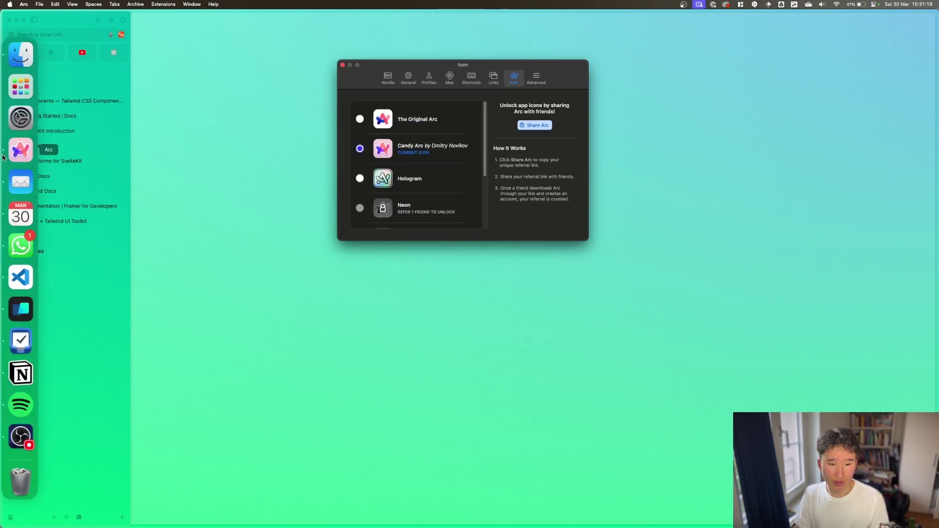
{"action": "scroll", "coordinate": [405, 211], "scroll_direction": "down", "scroll_amount": 3}
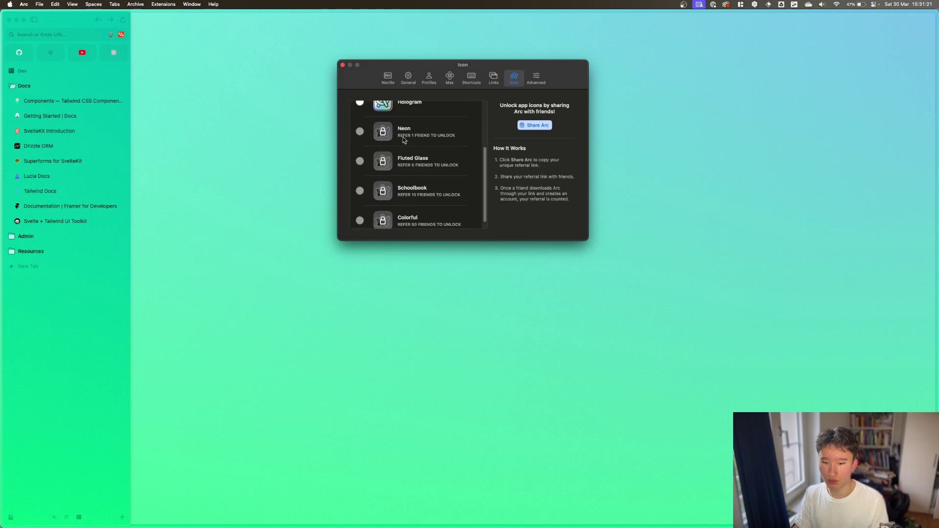
{"action": "scroll", "coordinate": [434, 192], "scroll_direction": "up", "scroll_amount": 3}
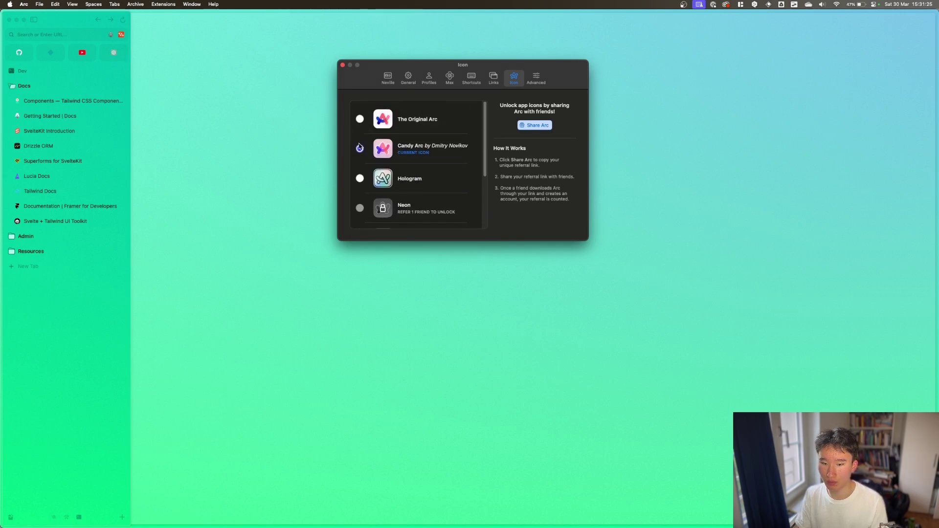
Show the Advanced settings and reposition the window while reviewing its options.
{"action": "left_click", "coordinate": [536, 78]}
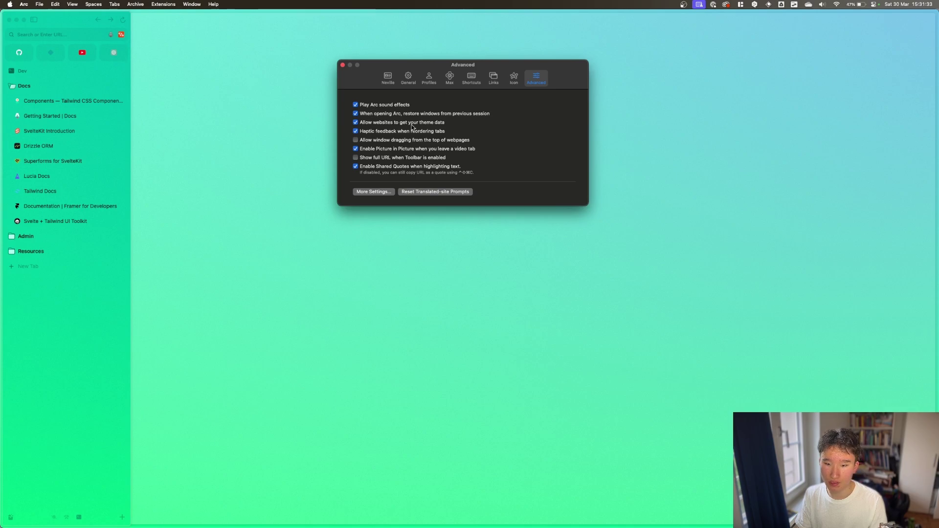
{"action": "left_click_drag", "start_coordinate": [383, 68], "coordinate": [418, 102]}
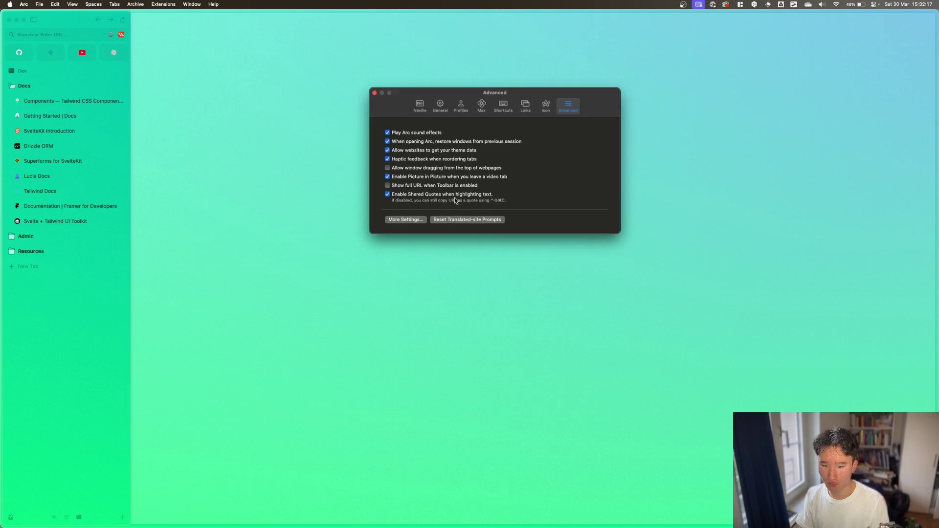
{"action": "left_click_drag", "start_coordinate": [431, 90], "coordinate": [426, 80]}
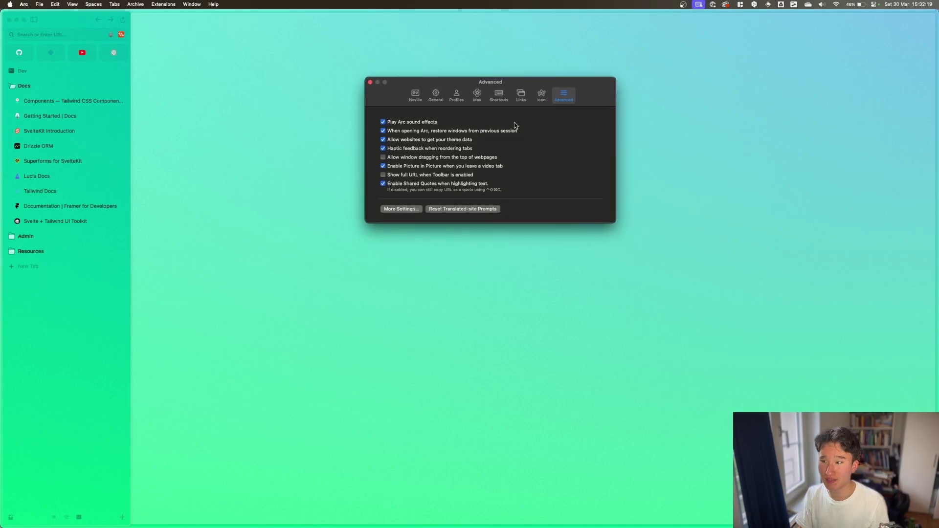
Close the settings window with Cmd+W and collapse the Docs folder in the sidebar.
{"action": "key", "text": "super+w"}
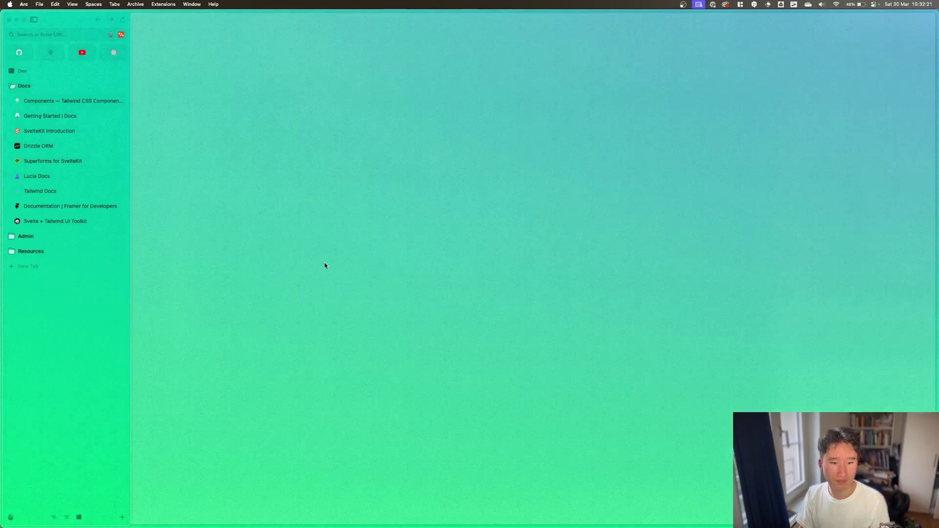
{"action": "left_click", "coordinate": [58, 85]}
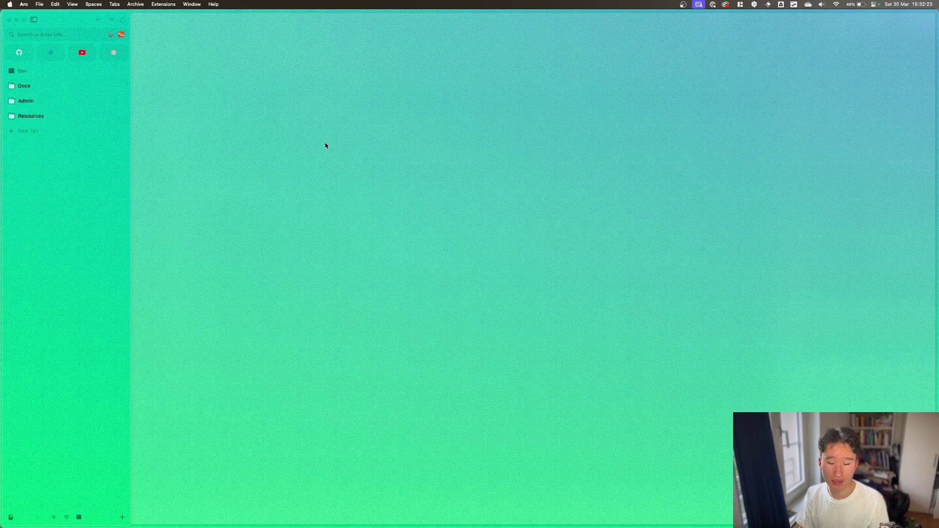